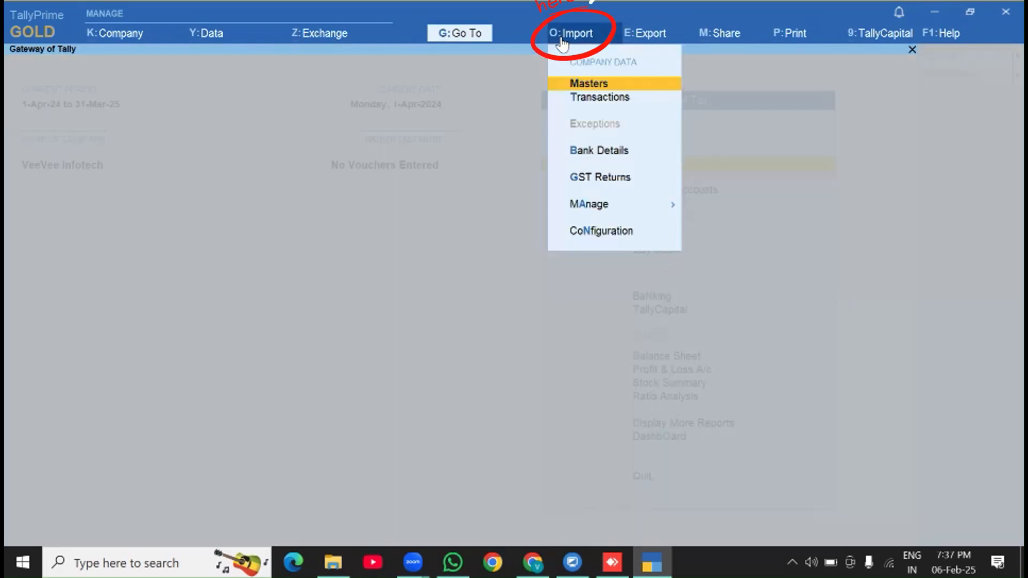
Fill in a masters import from StockItem.xlsx with the Stock Item worksheet and the Ledger mapping template
key(Return)
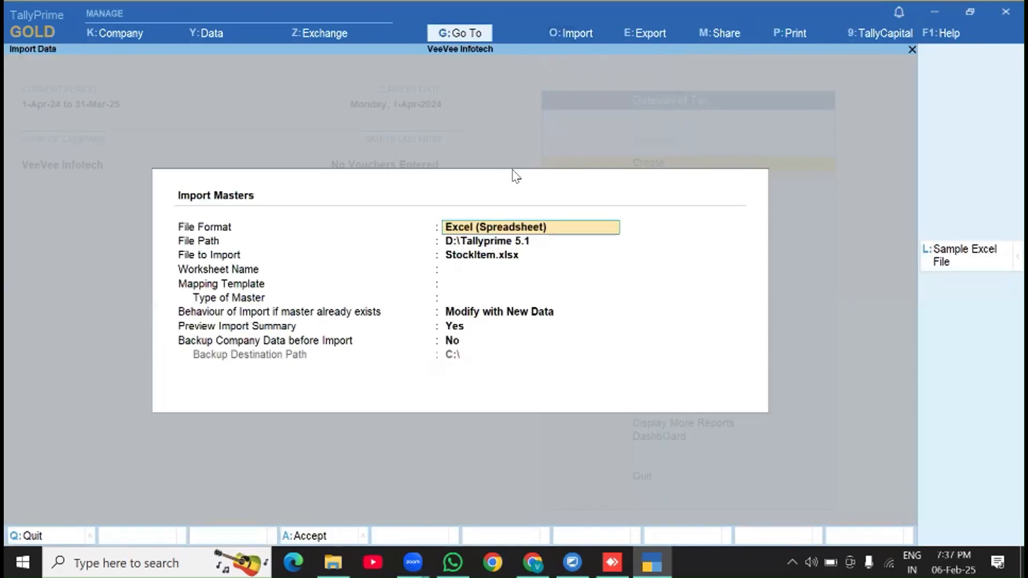
key(Return)
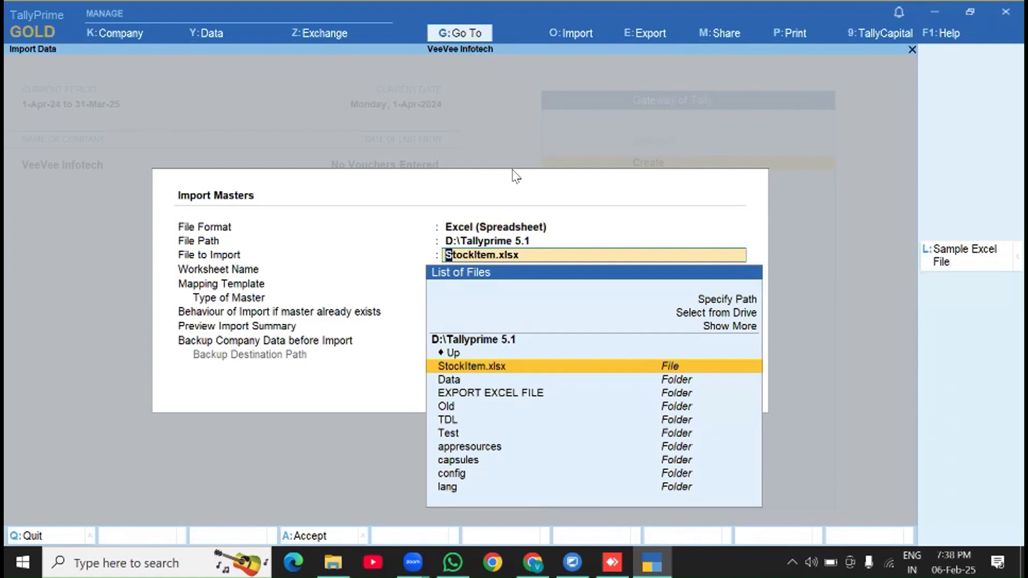
key(Return)
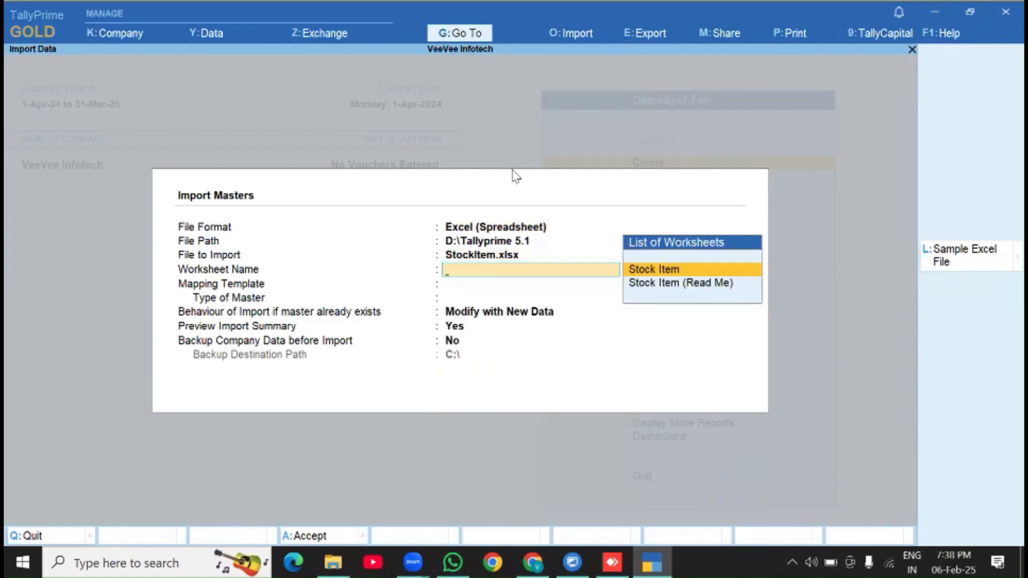
key(Return)
key(Down)
key(Down)
key(Return)
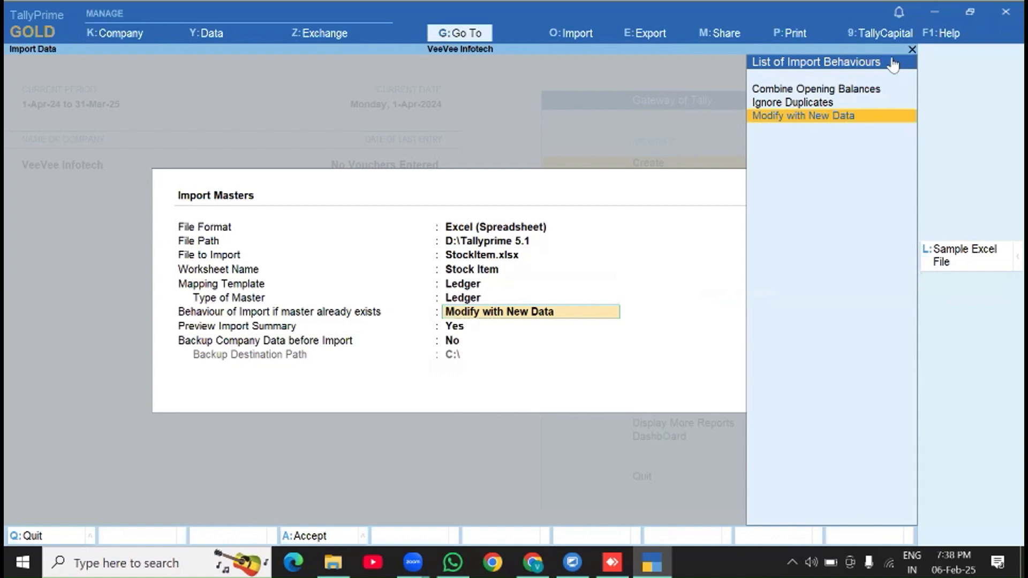
Review the import behaviours offered for masters that already exist, and leave the import form without importing
key(Up)
key(Up)
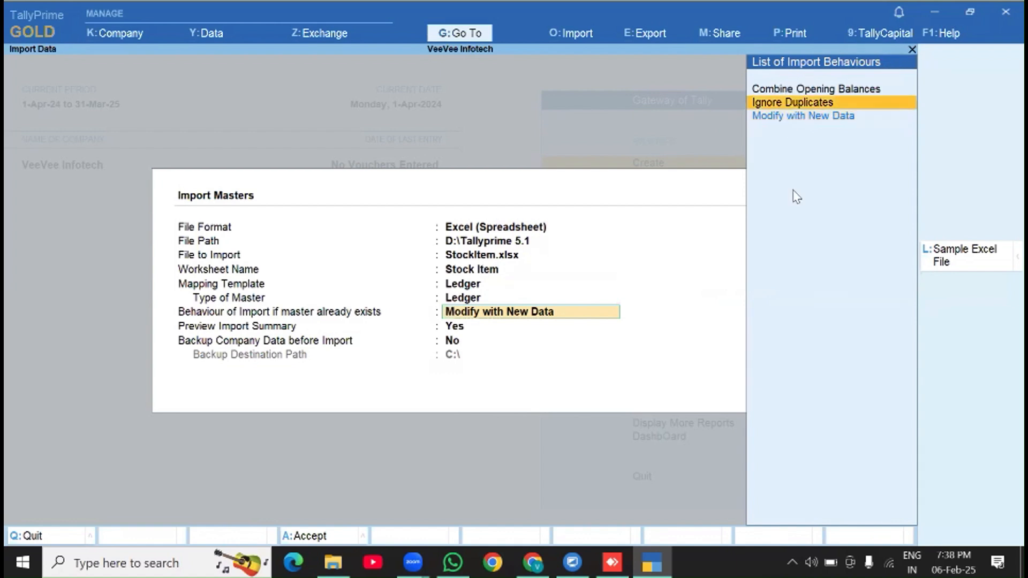
key(Down)
key(Down)
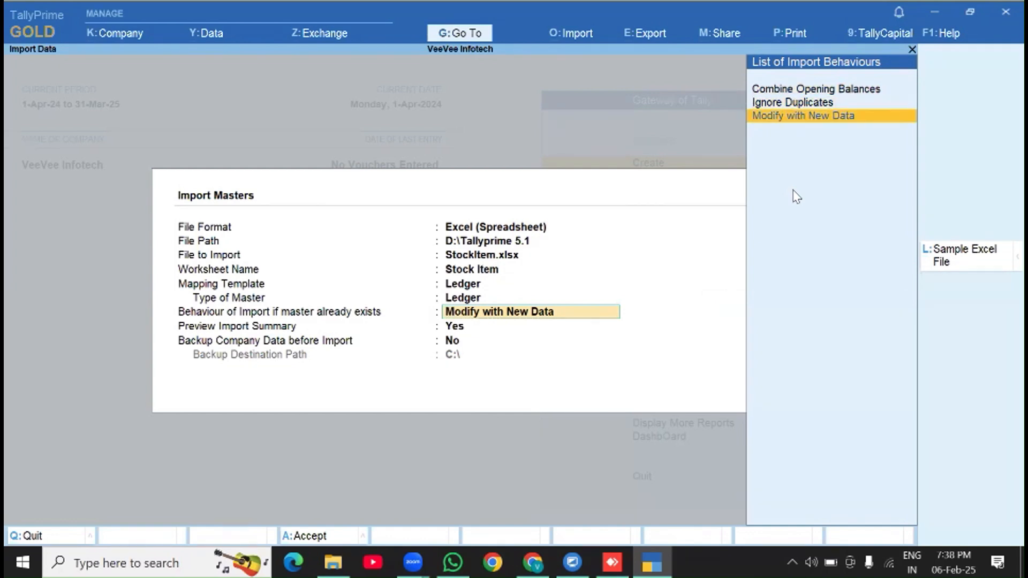
key(Up)
key(Up)
key(Down)
key(Down)
key(Escape)
key(Escape)
key(Escape)
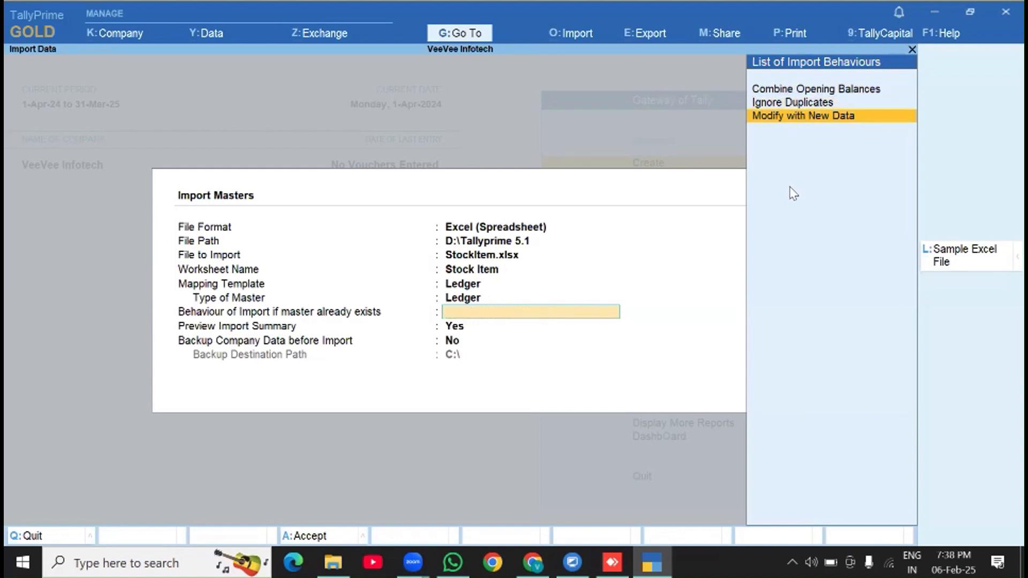
key(Escape)
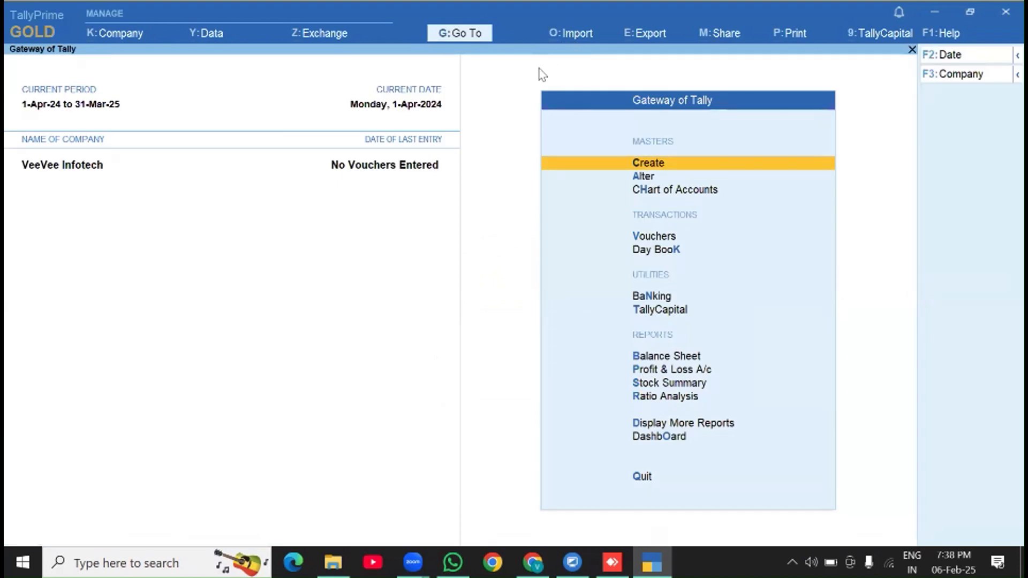
Open the export of a sample Excel file for masters from the import management options
click(578, 36)
key(Down)
key(Down)
key(Down)
key(Down)
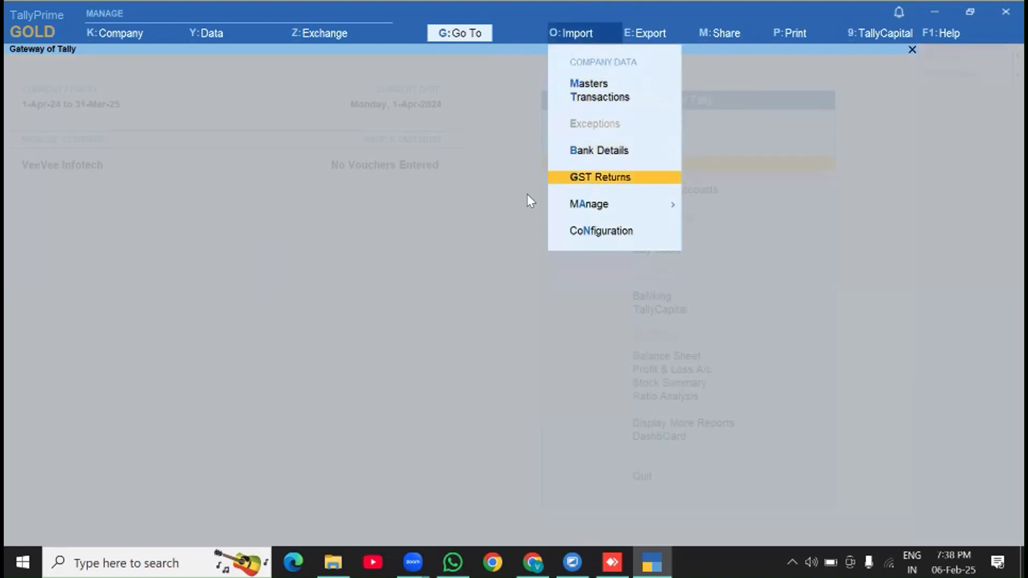
key(Return)
key(Down)
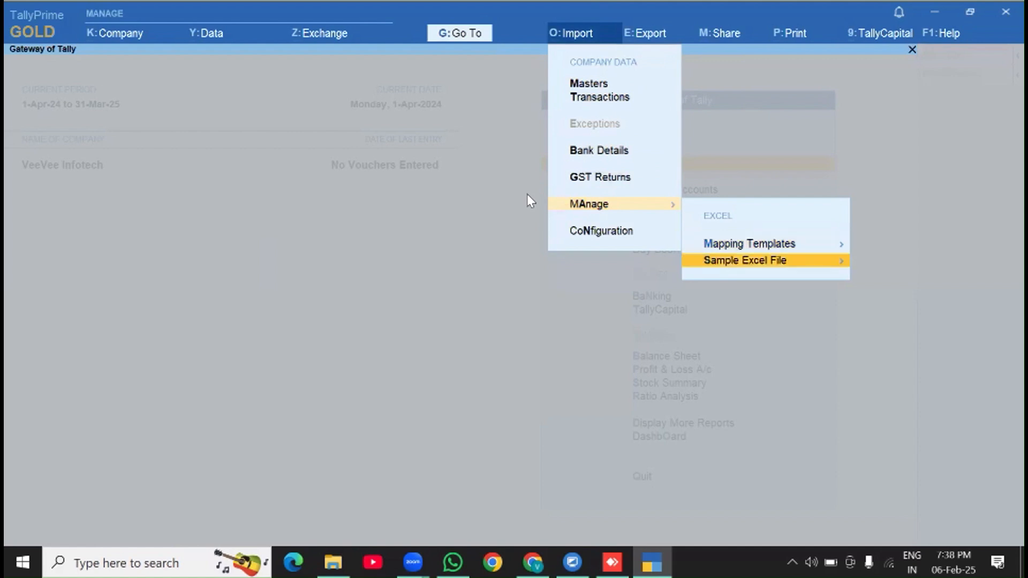
key(Return)
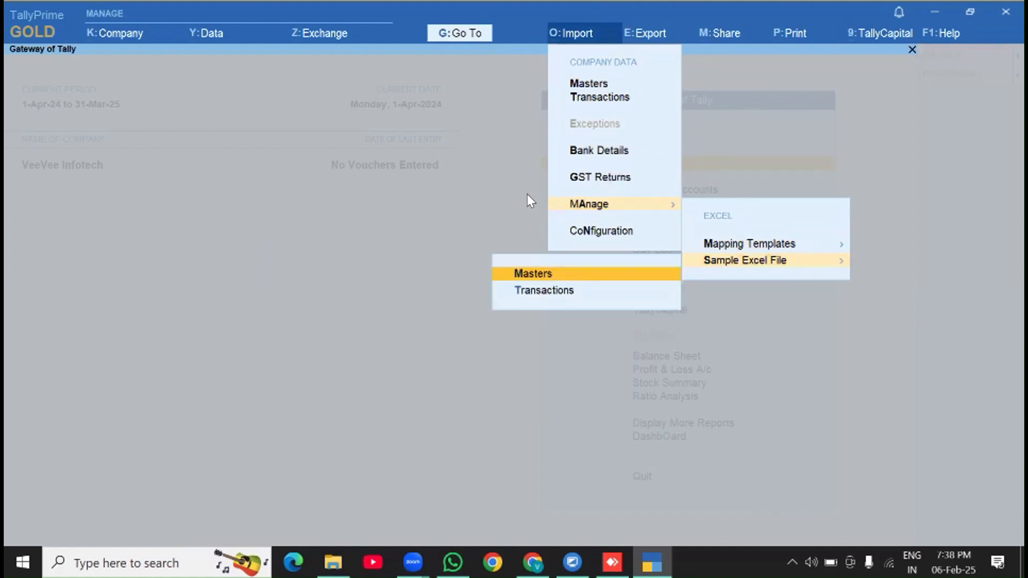
key(Down)
key(Up)
key(Return)
key(Left)
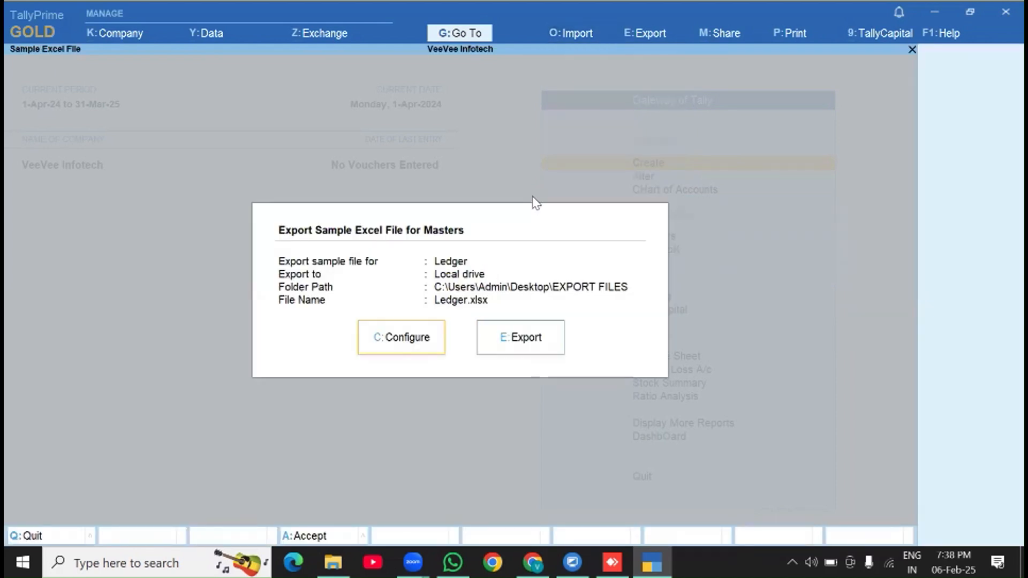
Open the export configuration and keep Ledger as the master type for the sample file
key(Return)
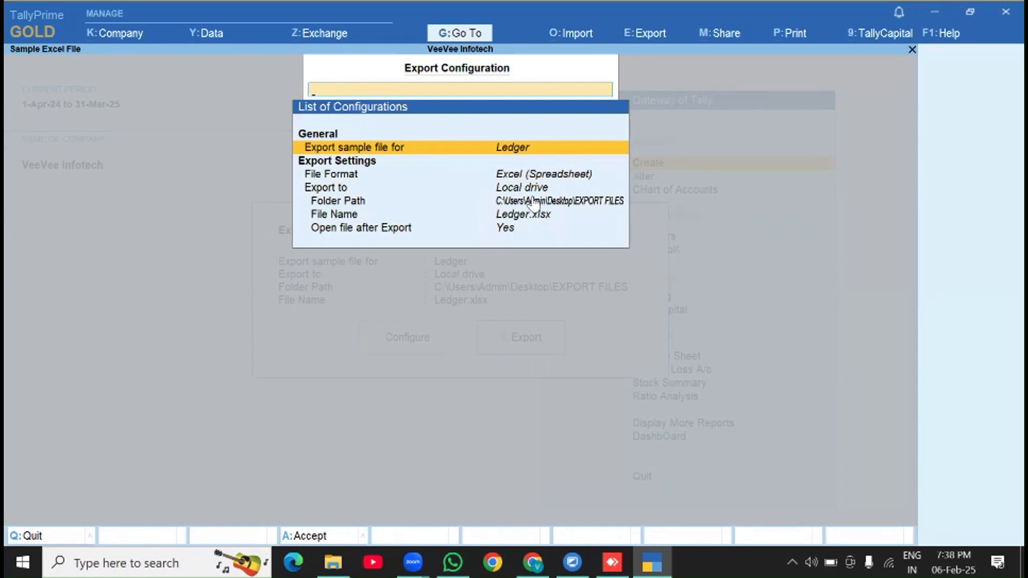
key(Return)
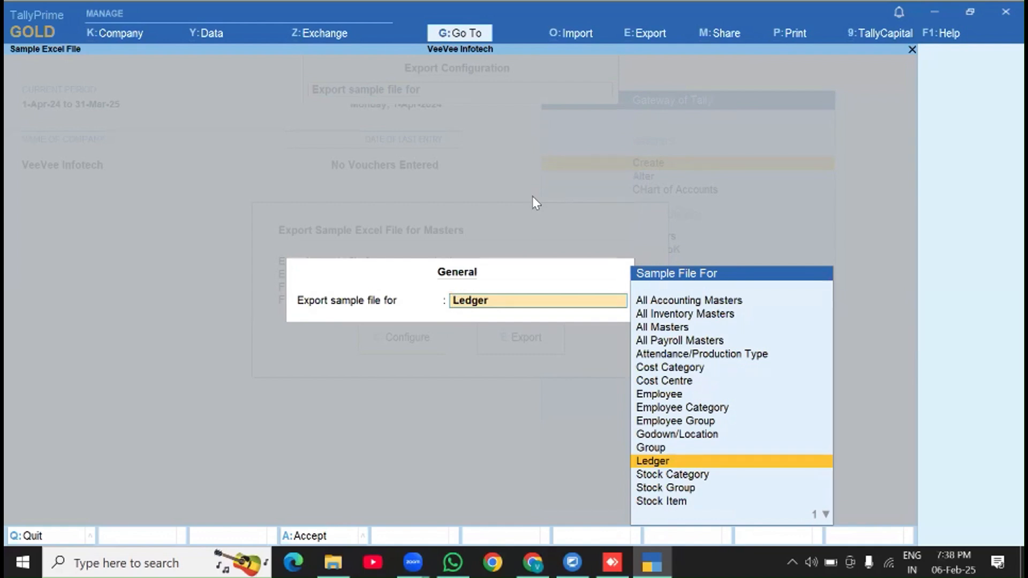
key(Return)
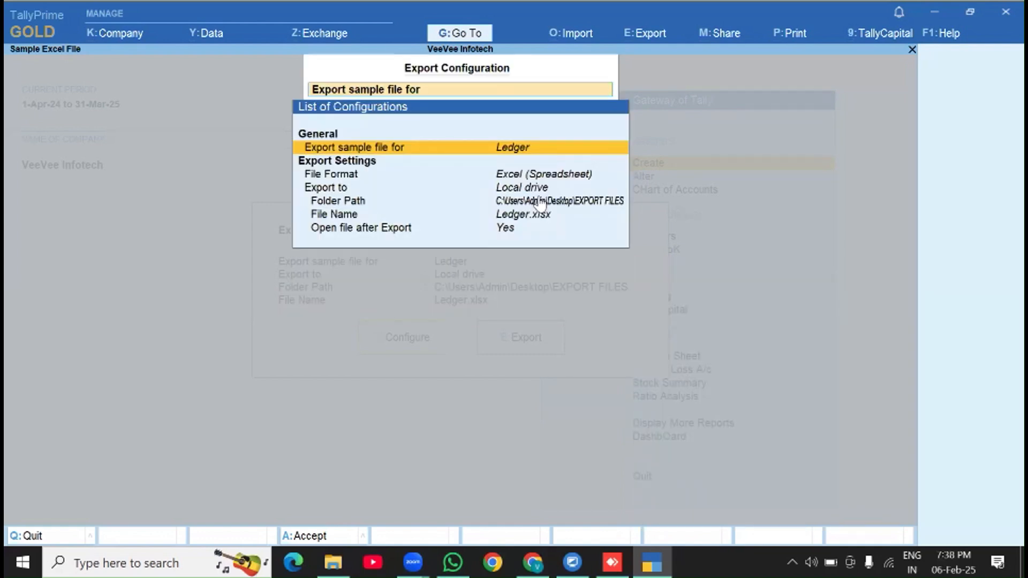
Open the export folder path setting for entering a custom path
key(Down)
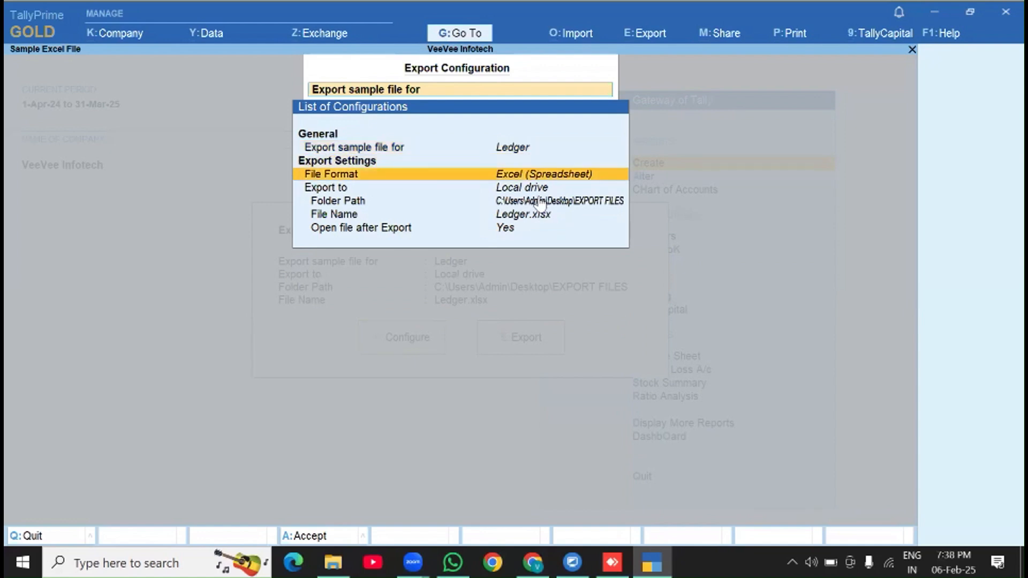
key(Down)
key(Down)
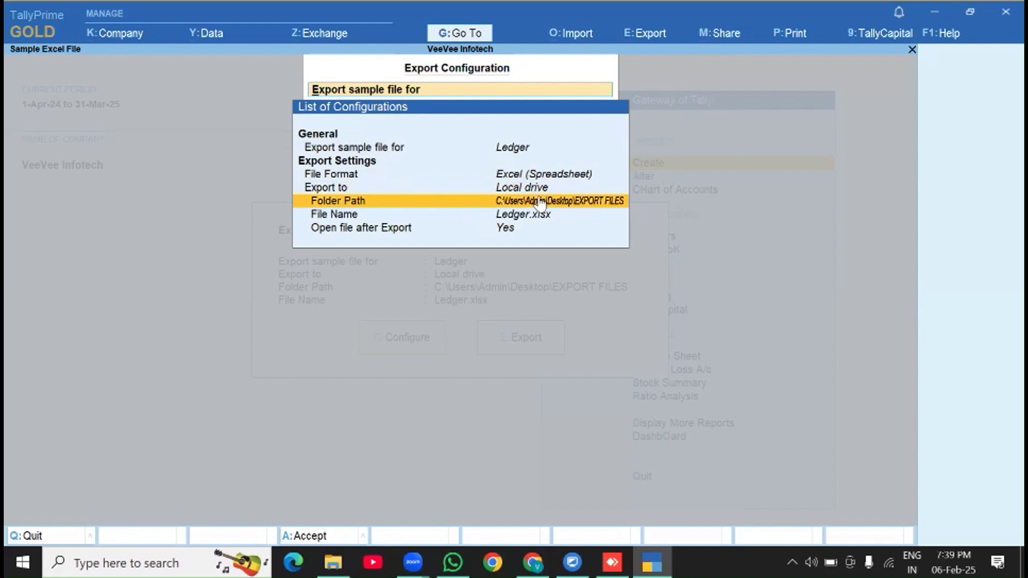
key(Return)
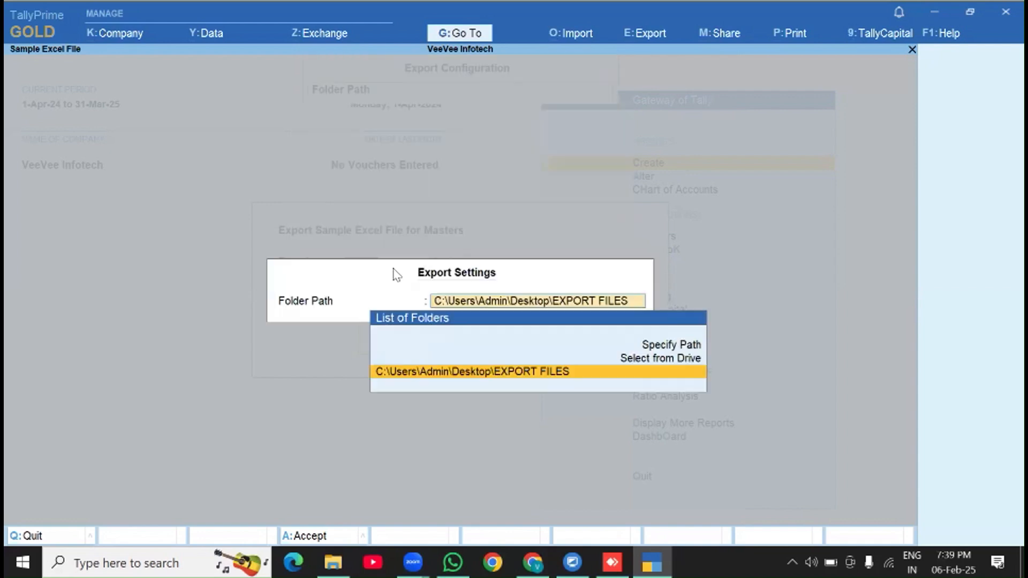
key(Up)
key(Up)
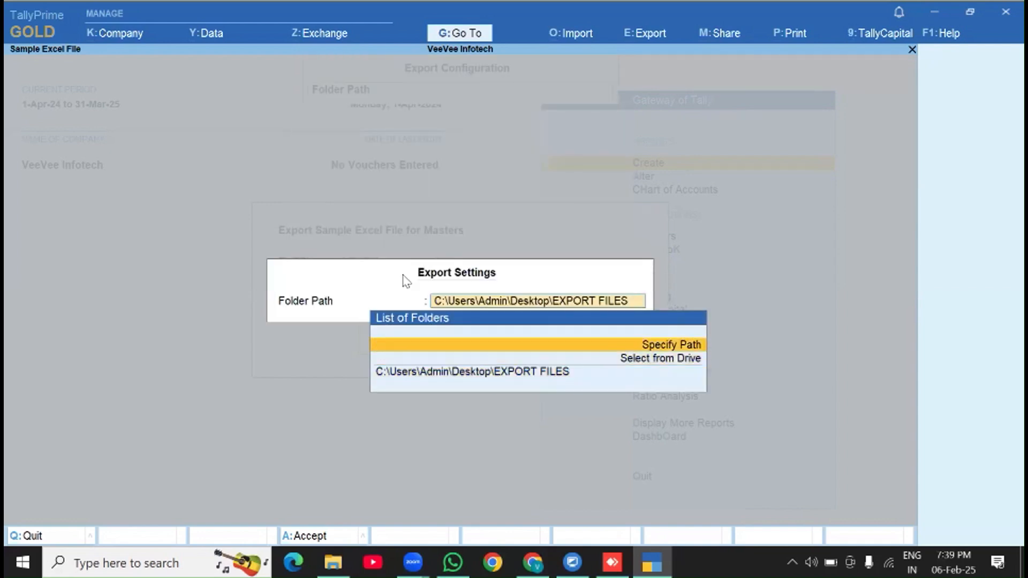
key(Return)
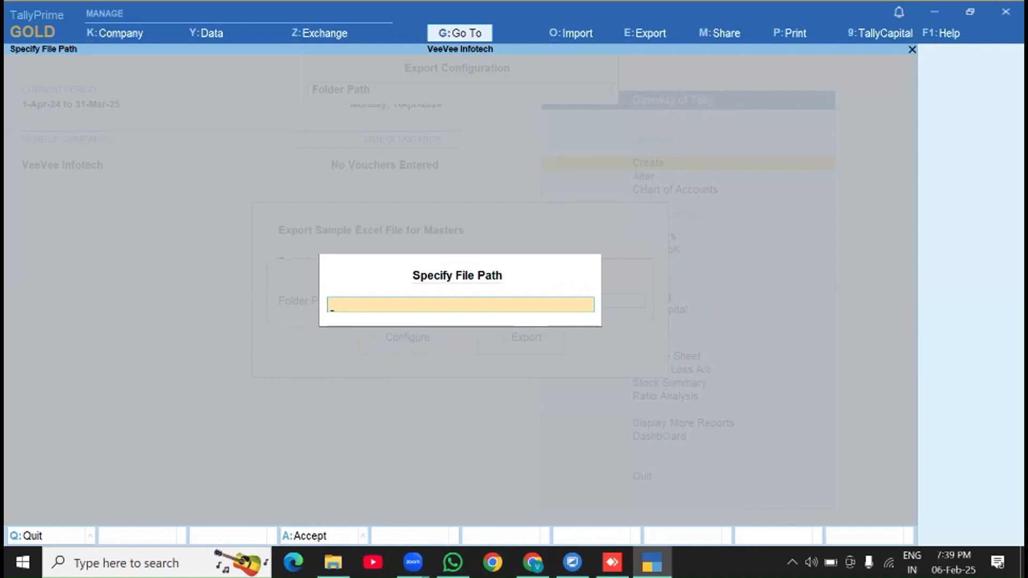
Copy the path D:\Tallyprime 5.1\EXPORT EXCEL FILE from File Explorer and set it as the export folder in TallyPrime
key(alt+Tab)
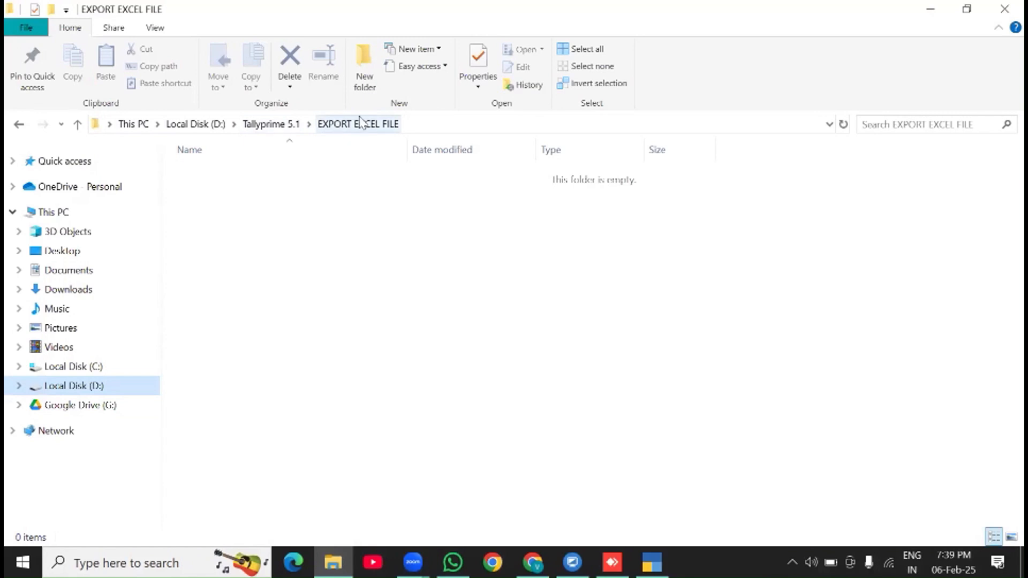
click(415, 123)
key(ctrl+c)
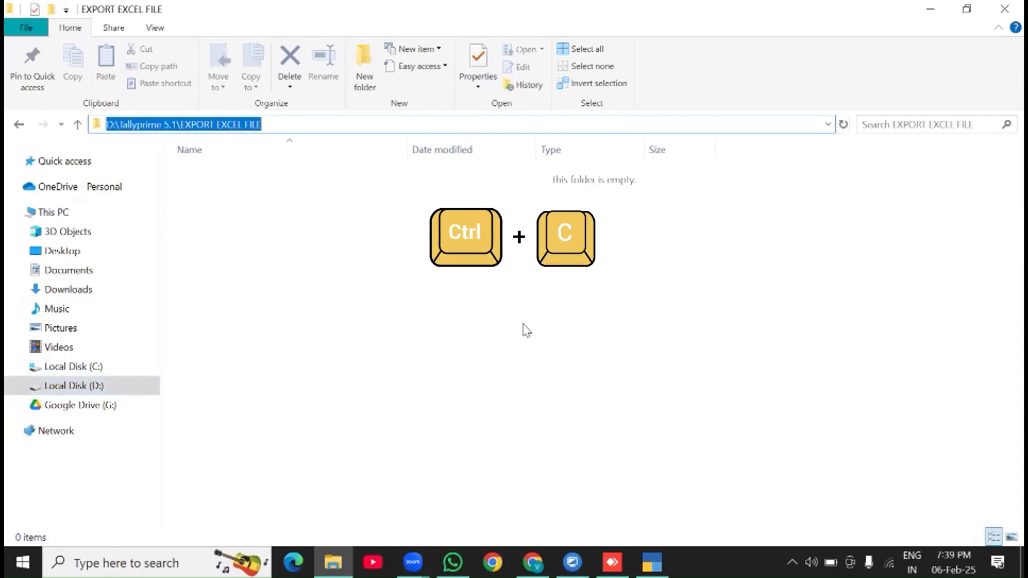
click(652, 562)
key(ctrl+v)
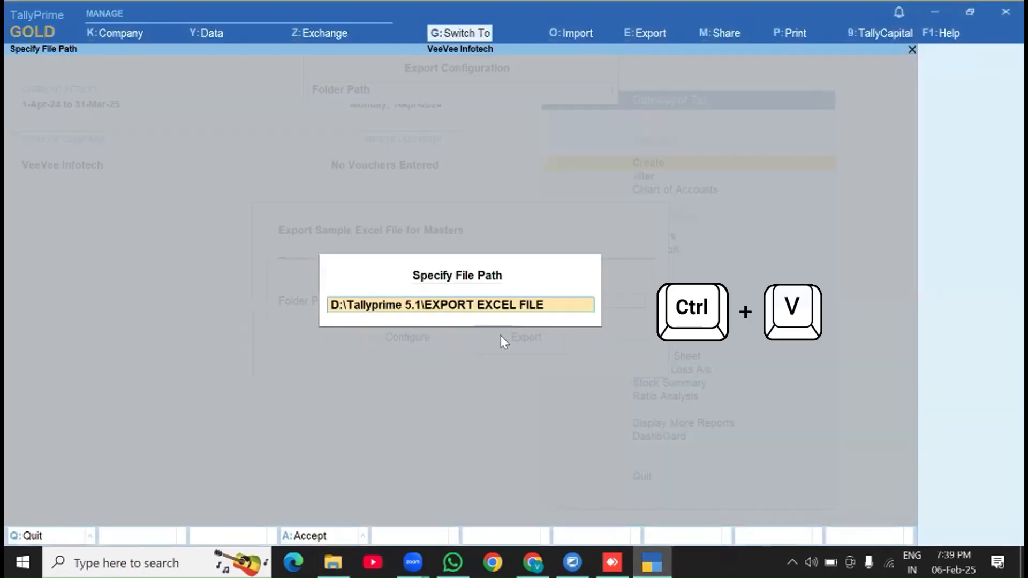
key(Return)
key(Return)
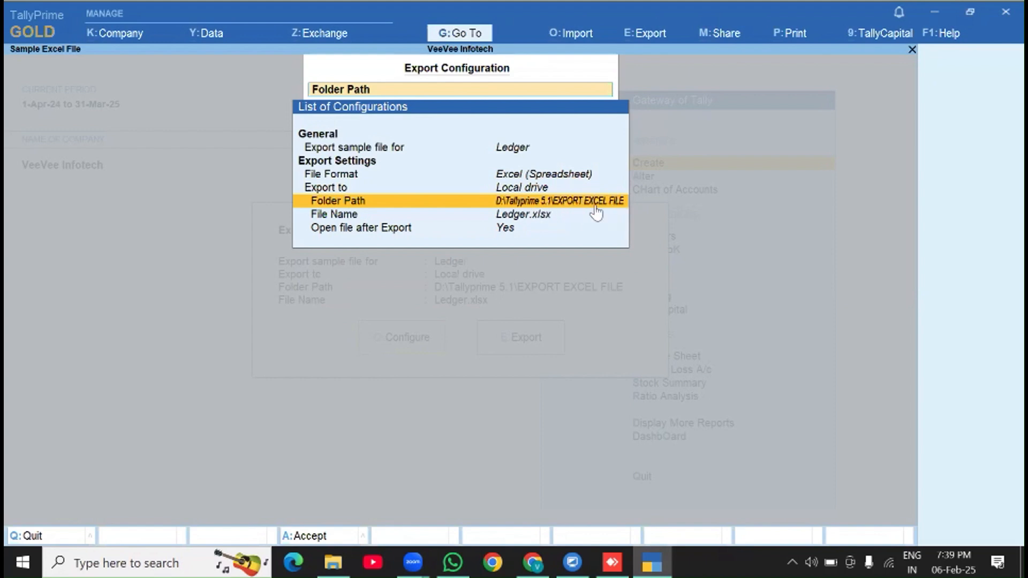
Accept the export configuration, export the sample file Ledger.xlsx and display its Ledger worksheet in Excel
click(553, 218)
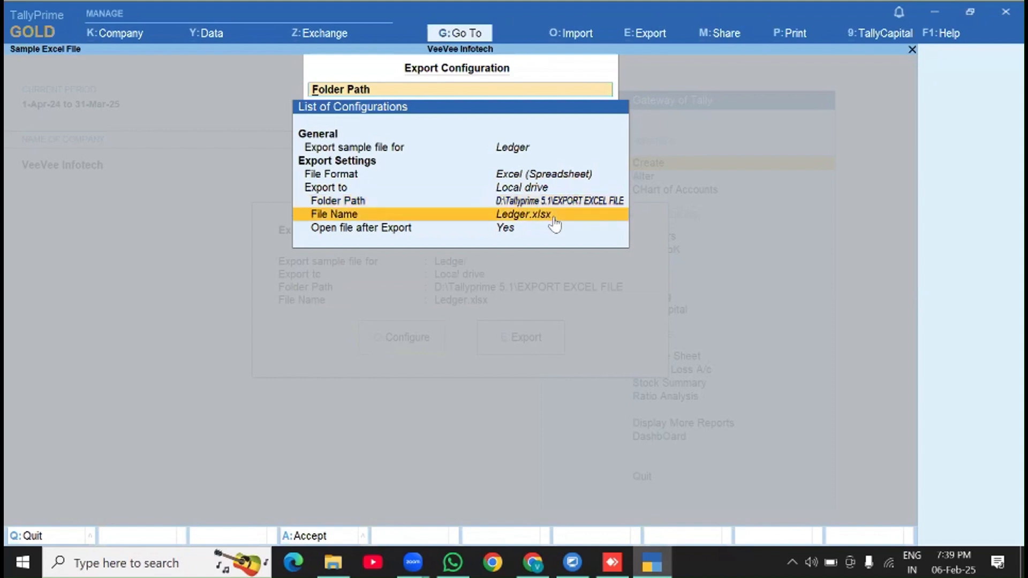
key(Down)
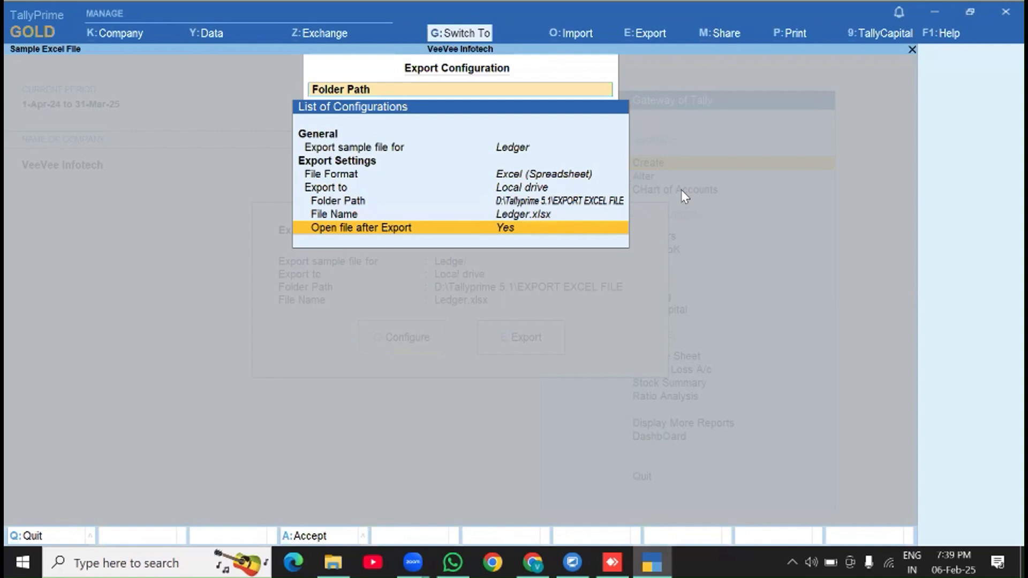
key(ctrl+a)
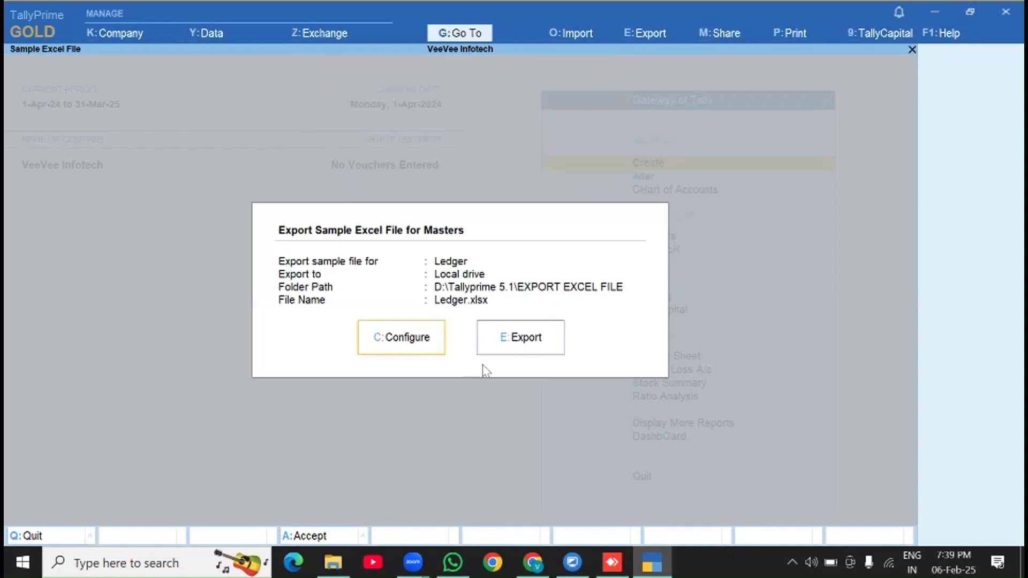
click(512, 345)
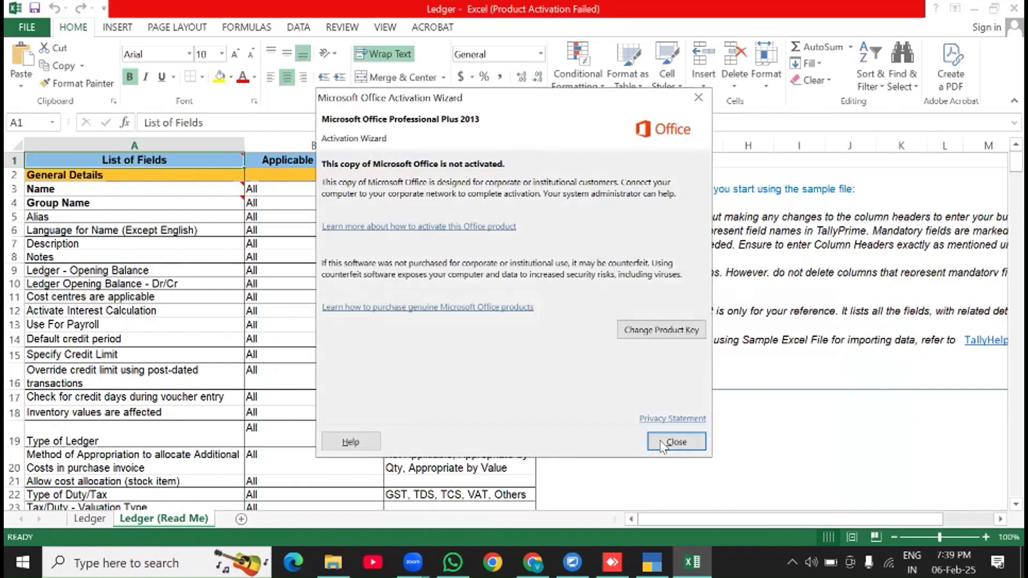
click(663, 442)
key(ctrl+Page_Up)
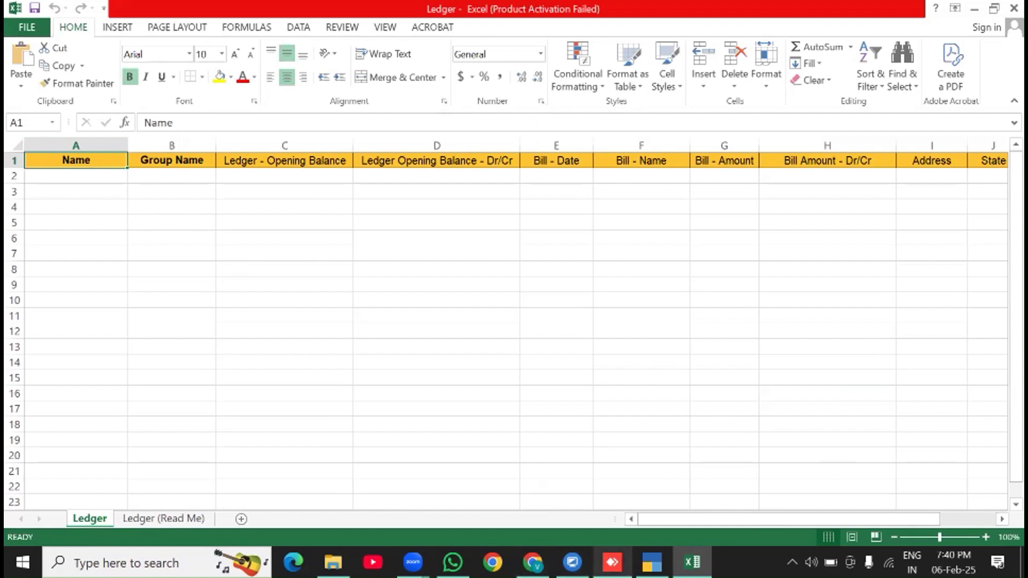
Return to TallyPrime and fill in a masters import from StockItem.xlsx with the Stock Item worksheet, Default Template and Ledger master type
click(652, 563)
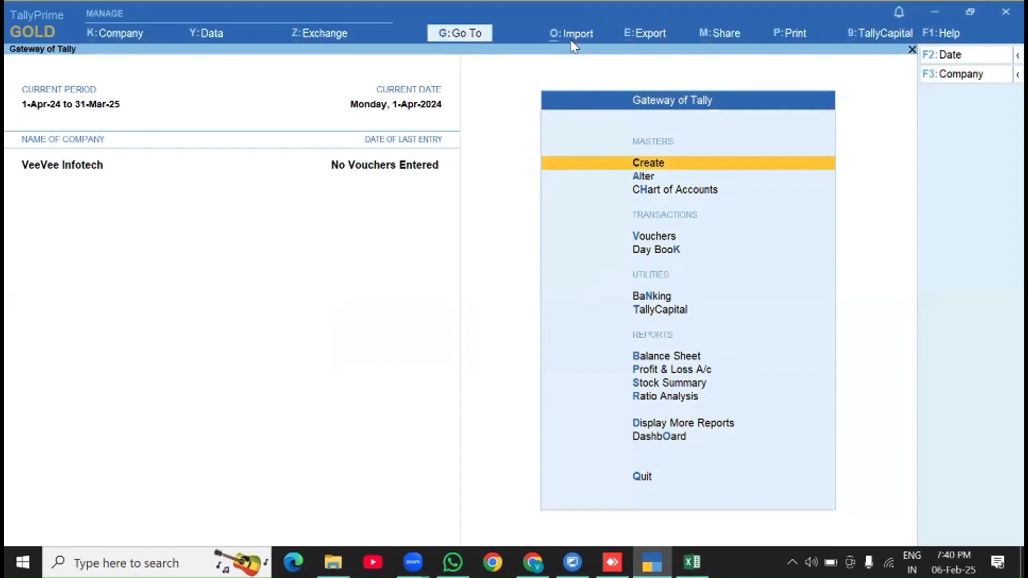
click(571, 38)
key(Return)
key(Return)
key(Return)
key(Return)
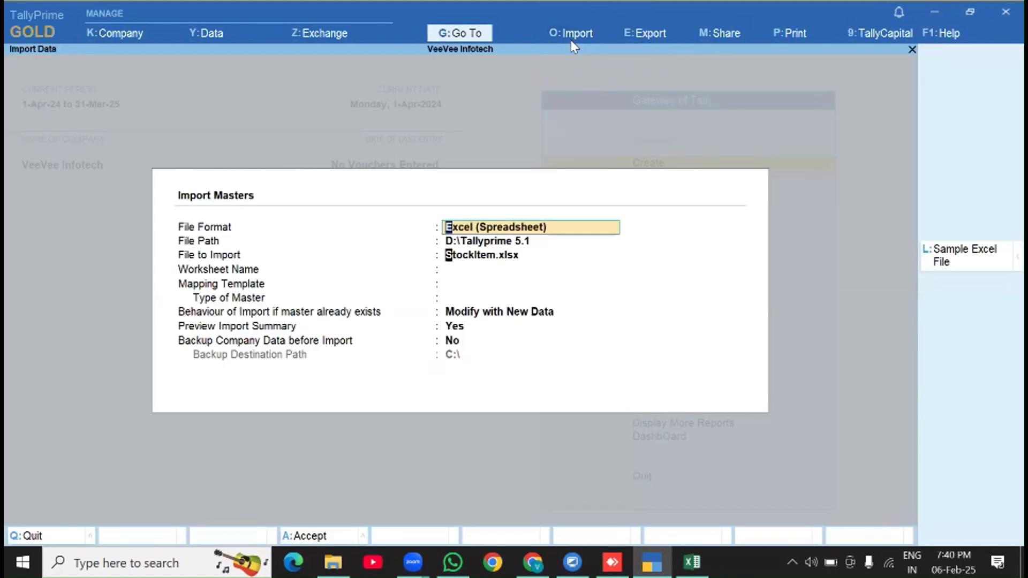
key(Return)
key(Return)
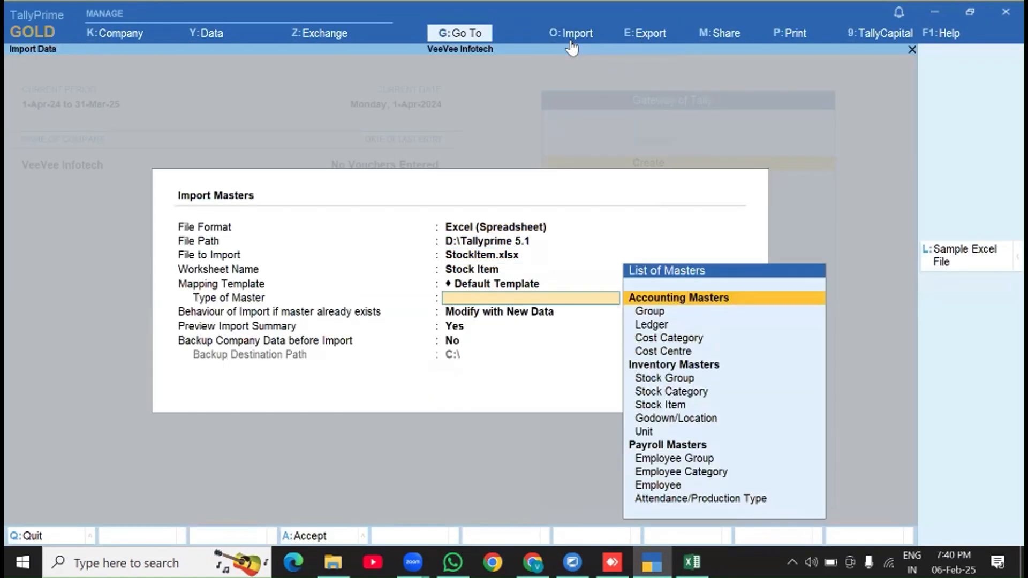
key(Down)
key(Down)
key(Return)
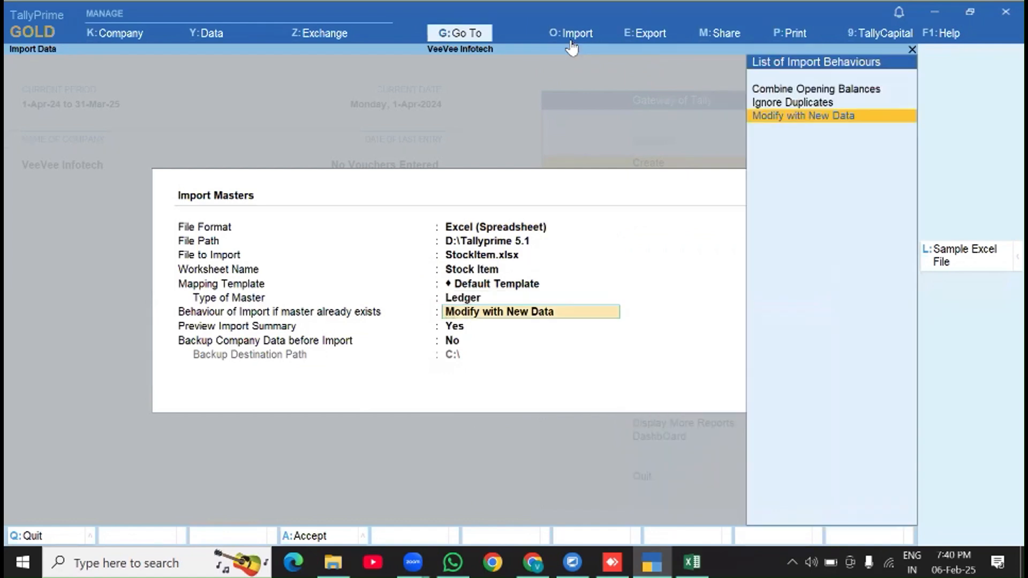
Examine the Combine Opening Balances import behaviour and leave the import form without importing
click(771, 92)
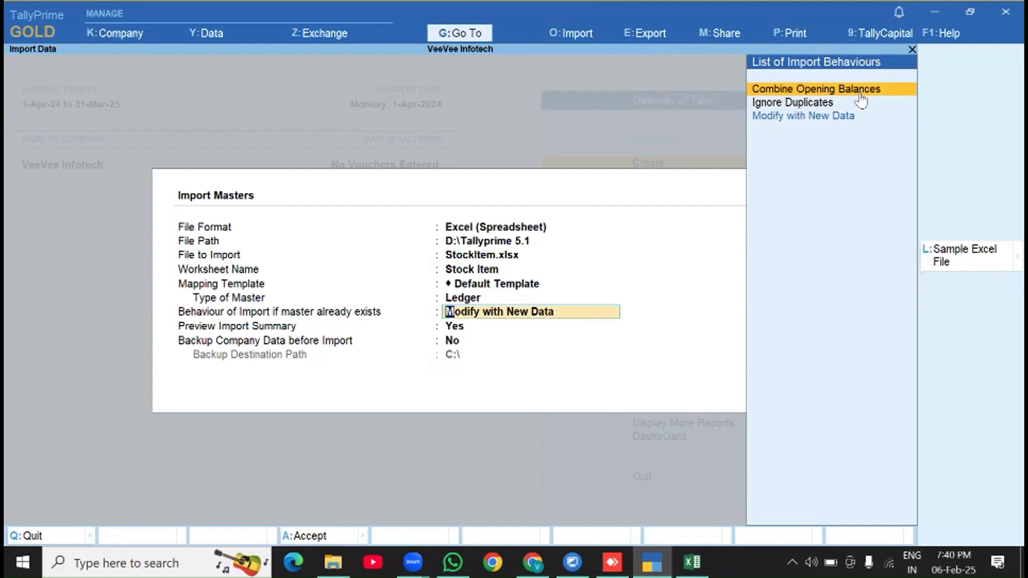
key(Escape)
key(Escape)
key(Escape)
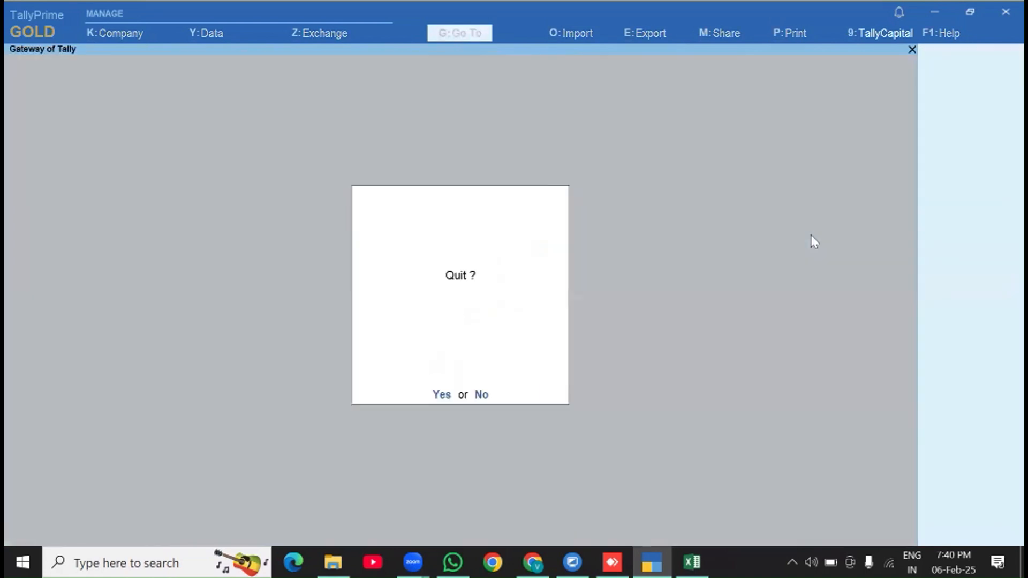
Stay in TallyPrime instead of quitting and open the ABC PVT LTD ledger for alteration
key(n)
key(Down)
key(Return)
key(Return)
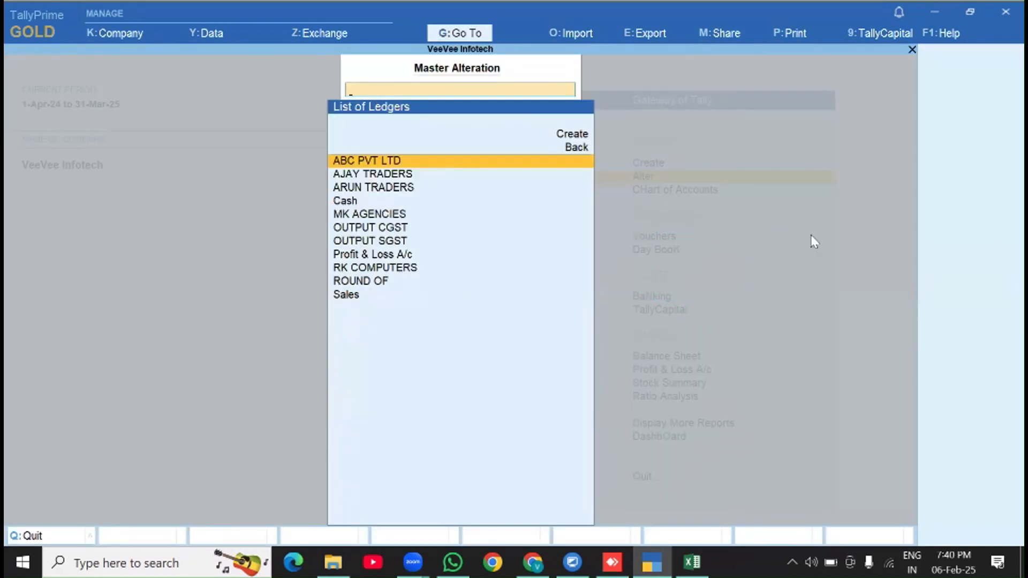
key(Return)
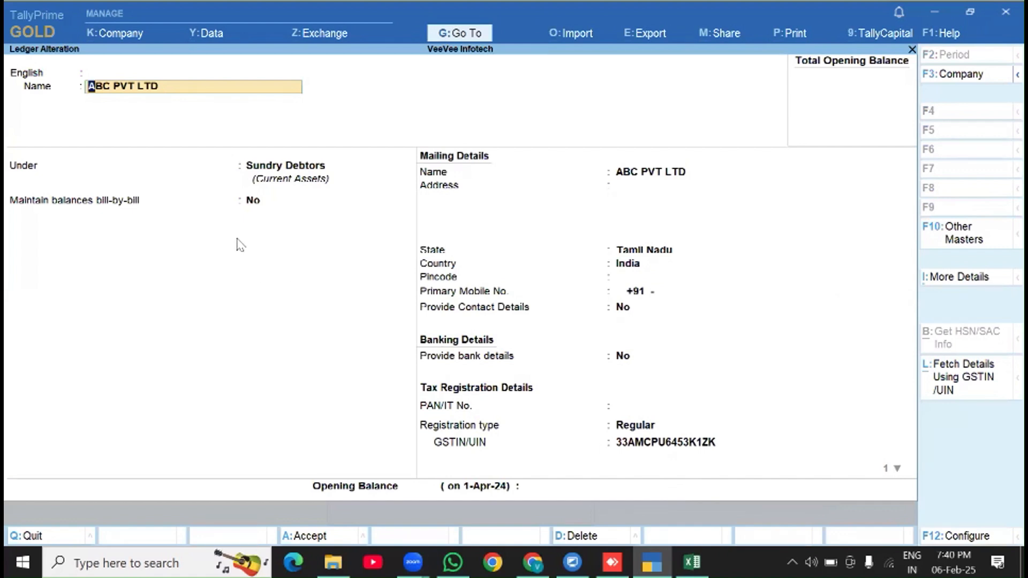
Copy the ledger name ABC PVT LTD from TallyPrime into cell A2 of the Ledger worksheet in Excel
key(ctrl)
click(692, 562)
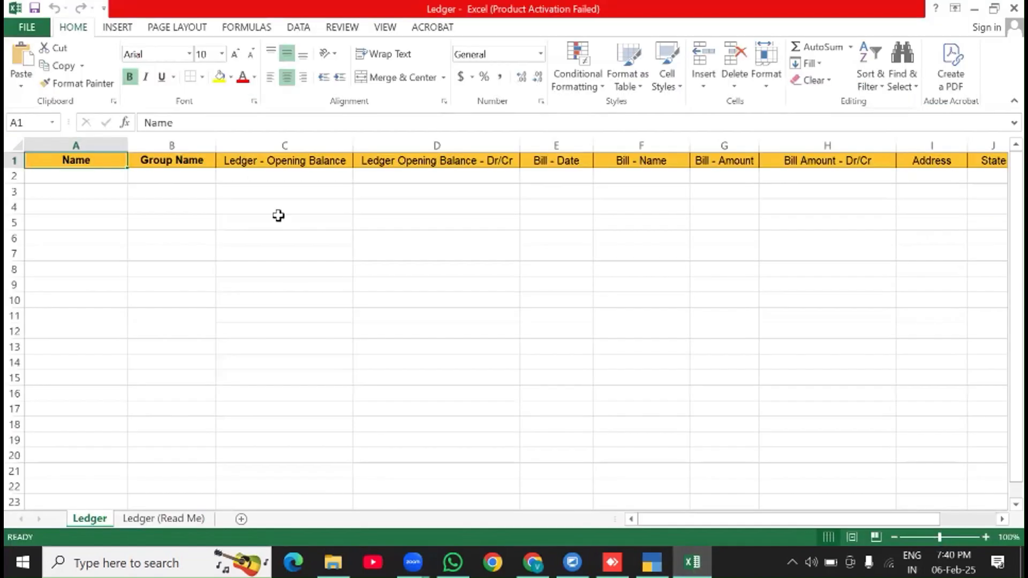
click(76, 178)
key(ctrl+v)
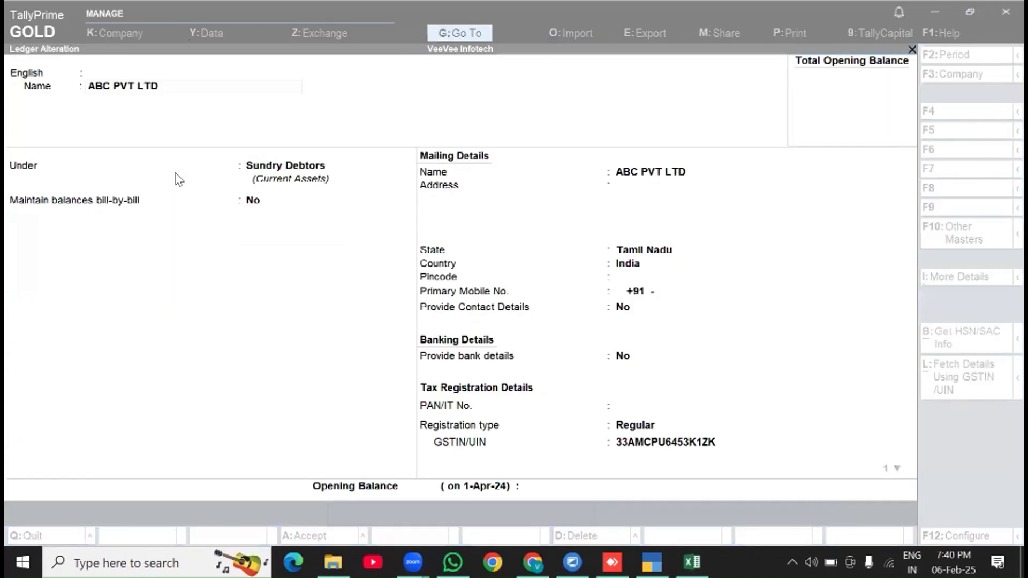
Copy the ledger's group, Sundry Debtors, from TallyPrime into the Group Name cell B2 in Excel
key(alt+Tab)
click(262, 170)
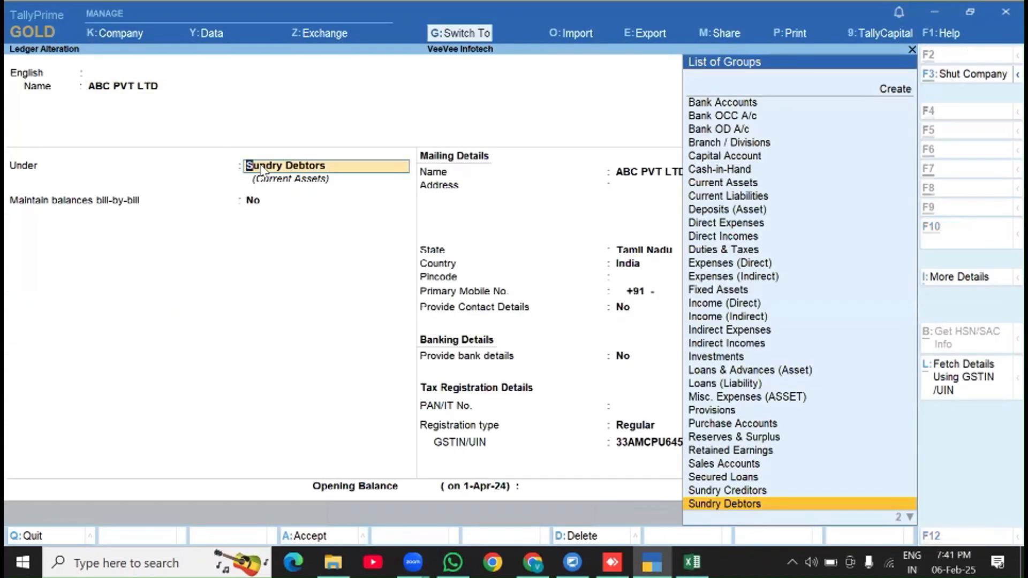
key(alt+Tab)
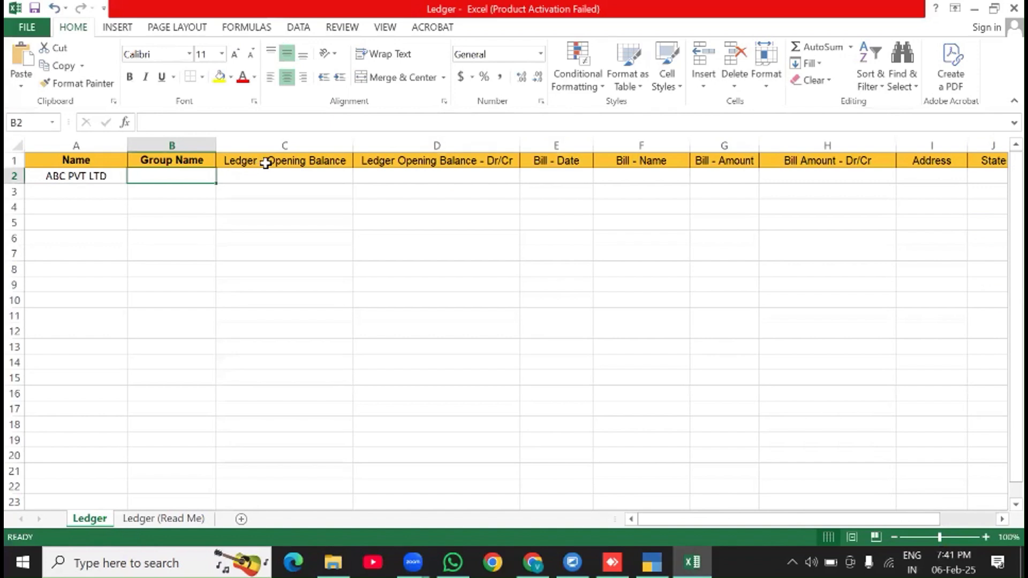
text(Sundry Debtors)
Enter an opening balance of 1000 in C2 and Dr in D2 for ABC PVT LTD
click(275, 175)
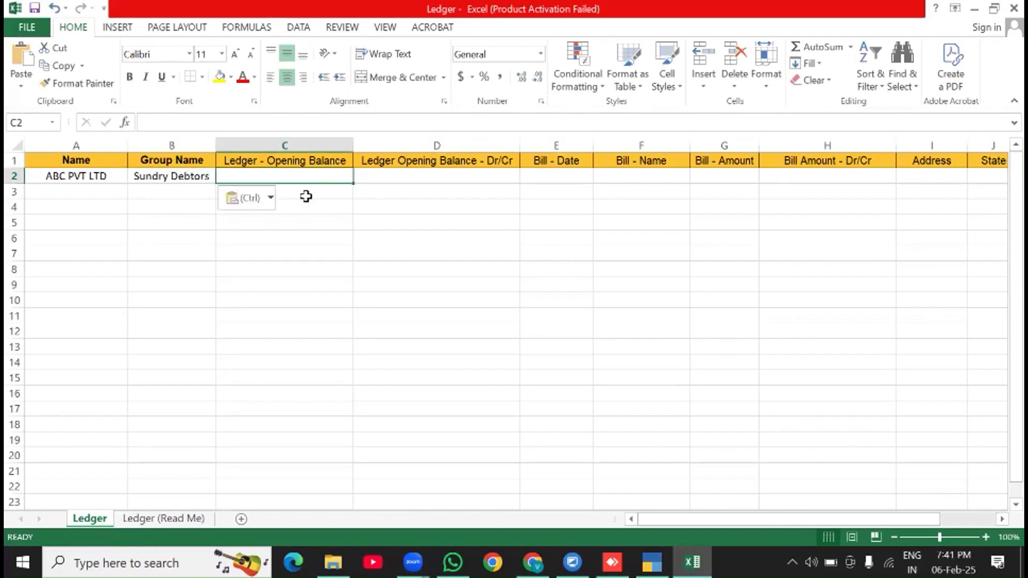
text(1000)
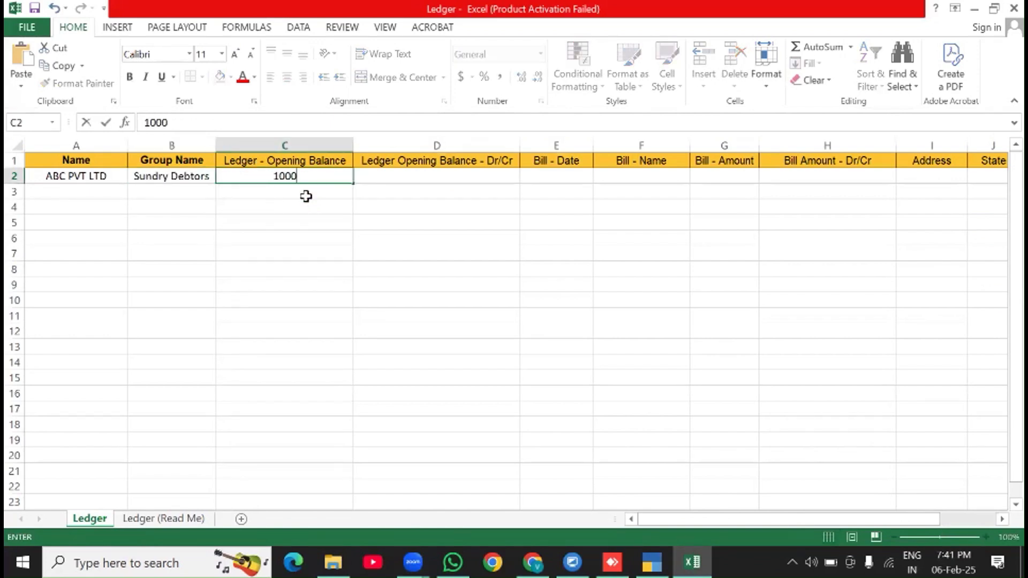
key(Tab)
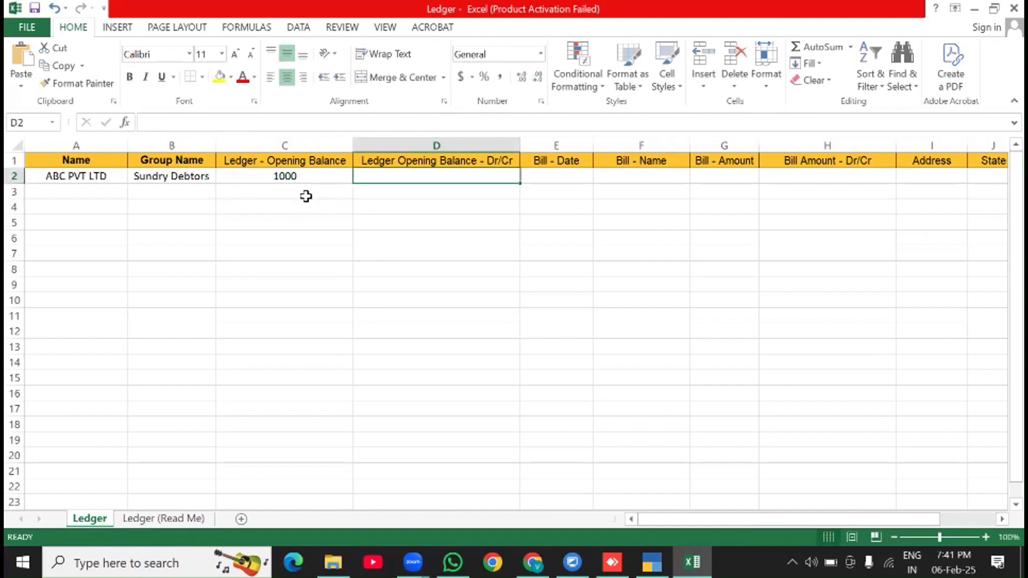
text(Dr)
key(Tab)
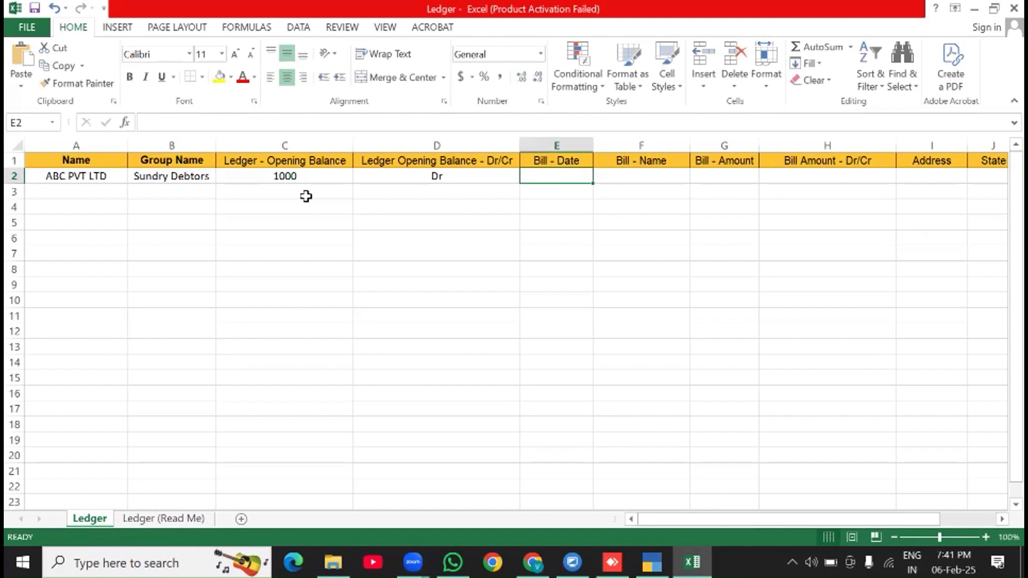
key(Tab)
key(Tab)
key(Left)
key(Left)
key(Left)
key(Right)
key(Right)
key(Left)
key(Left)
Delete columns E to H, holding Bill - Date, Bill - Name, Bill - Amount and Bill Amount - Dr/Cr
drag(554, 144, 641, 144)
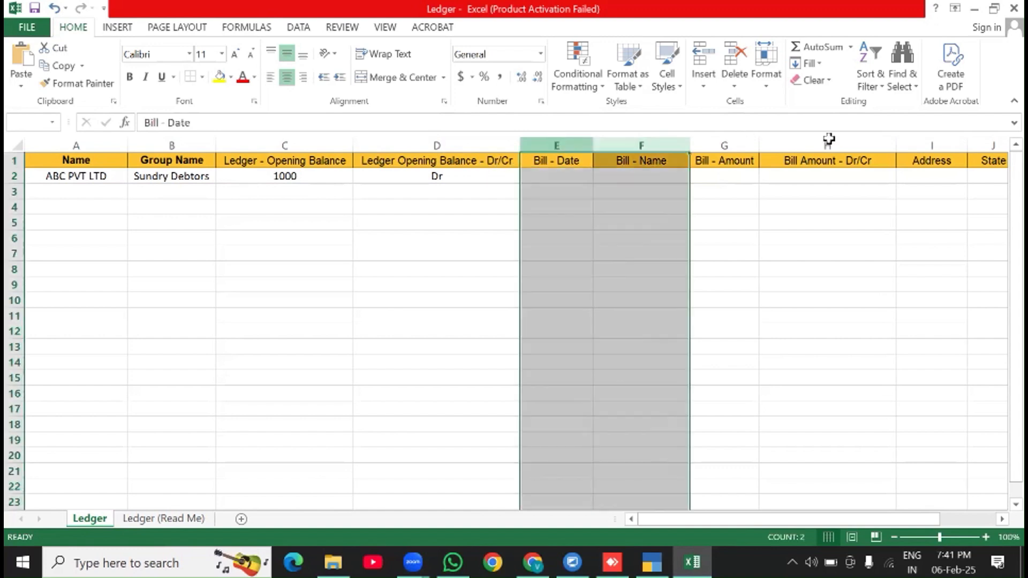
drag(829, 139, 890, 138)
right_click(866, 141)
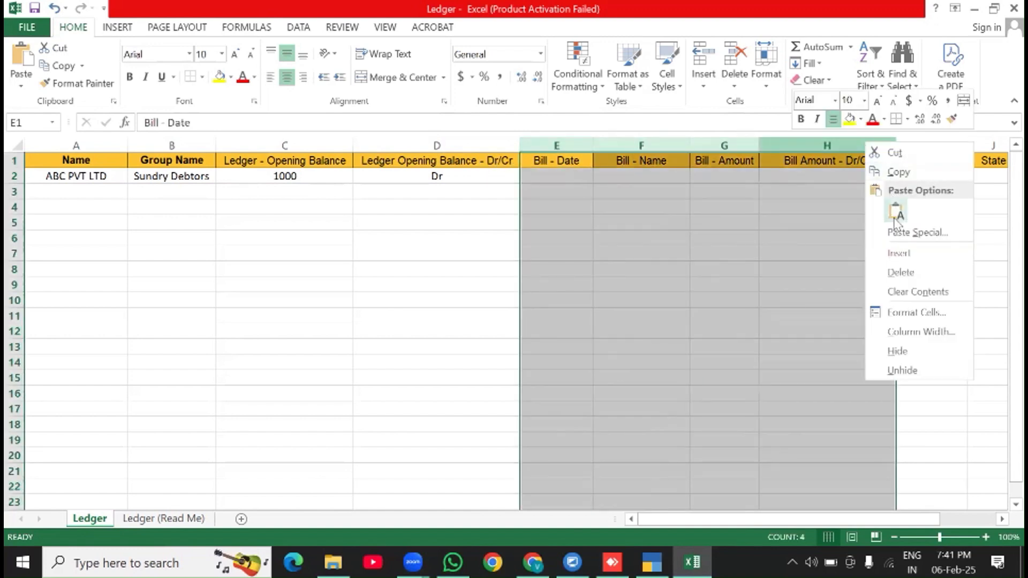
click(901, 272)
drag(618, 206, 619, 192)
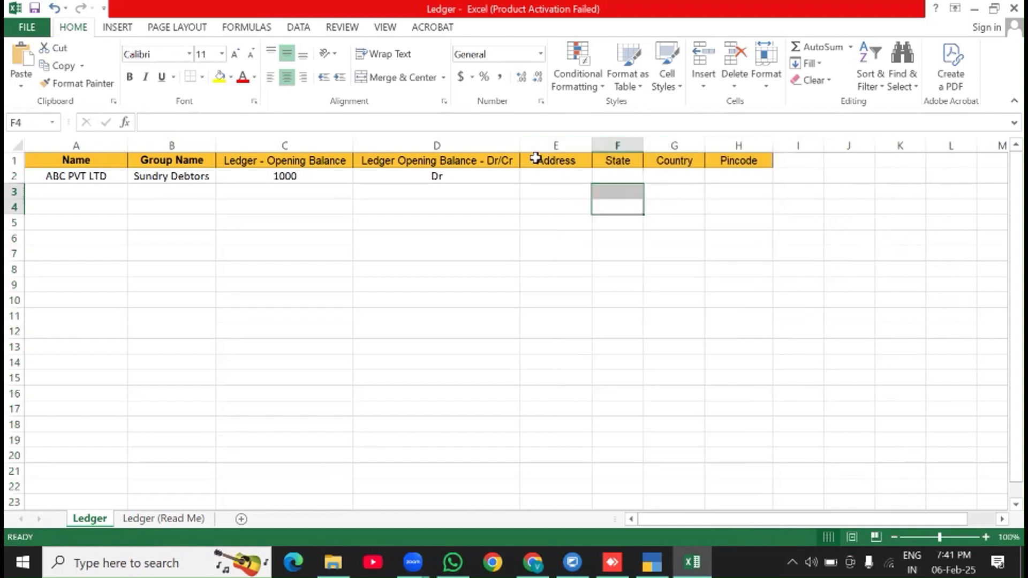
Delete the Address, State, Country and Pincode columns from the Ledger worksheet
drag(533, 144, 755, 141)
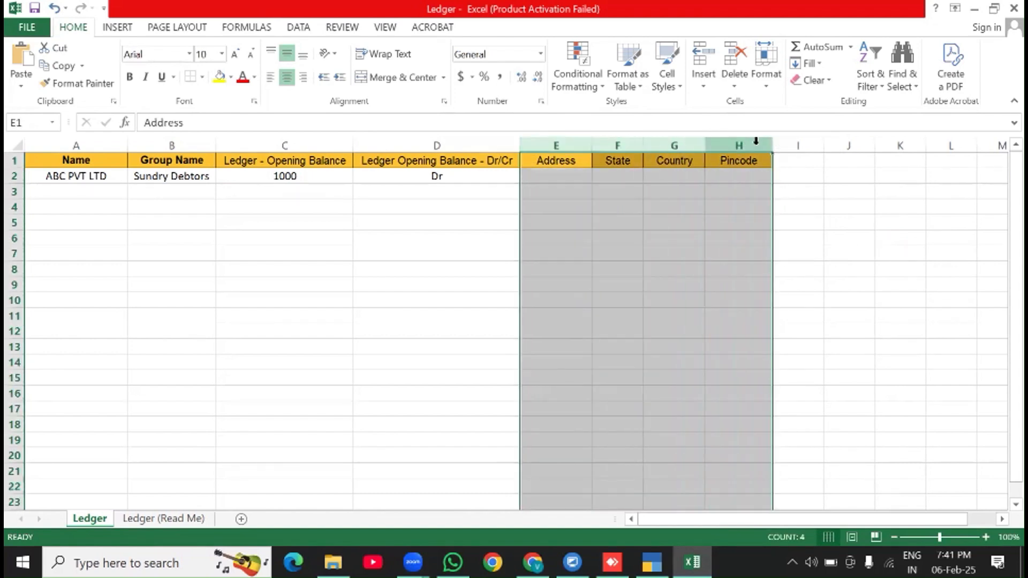
right_click(756, 140)
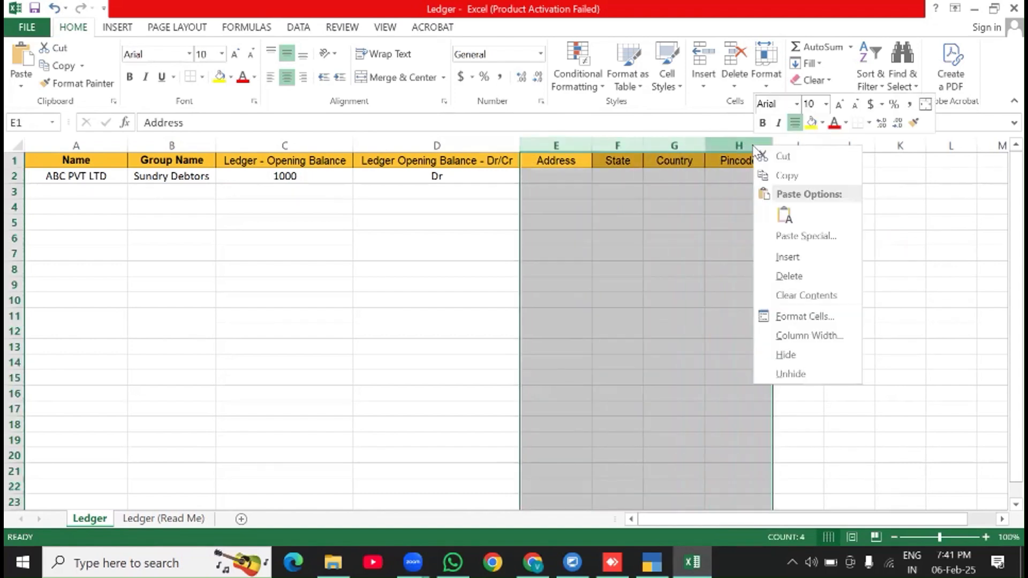
click(800, 276)
click(432, 236)
click(402, 205)
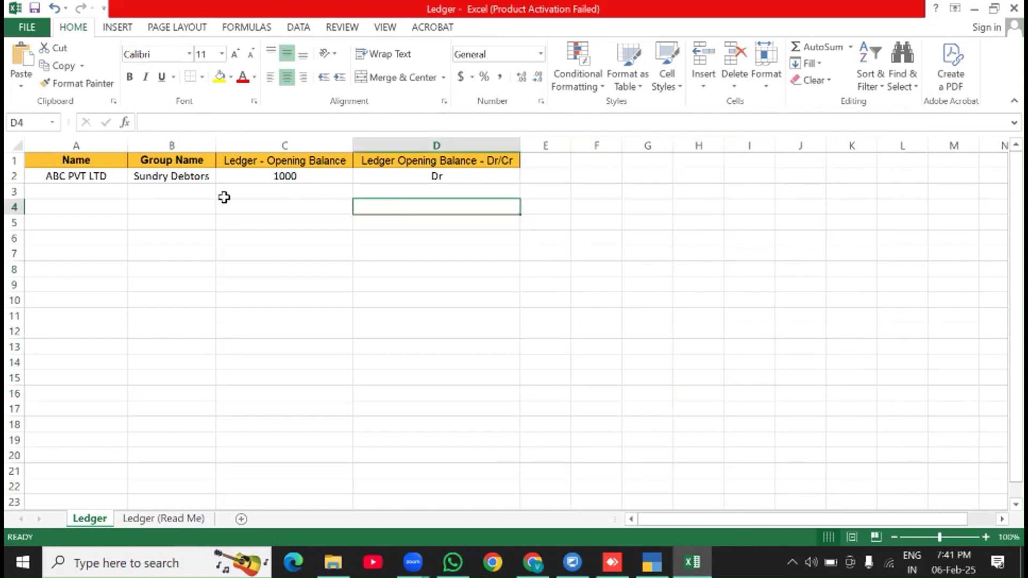
Save the edited Ledger workbook in Excel
key(super+space)
click(220, 209)
key(ctrl+s)
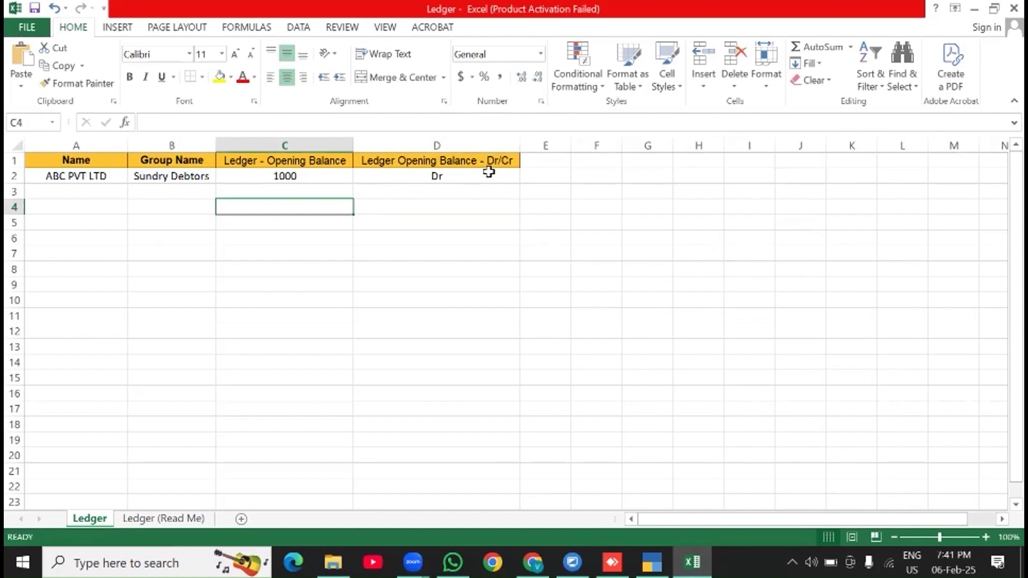
click(437, 177)
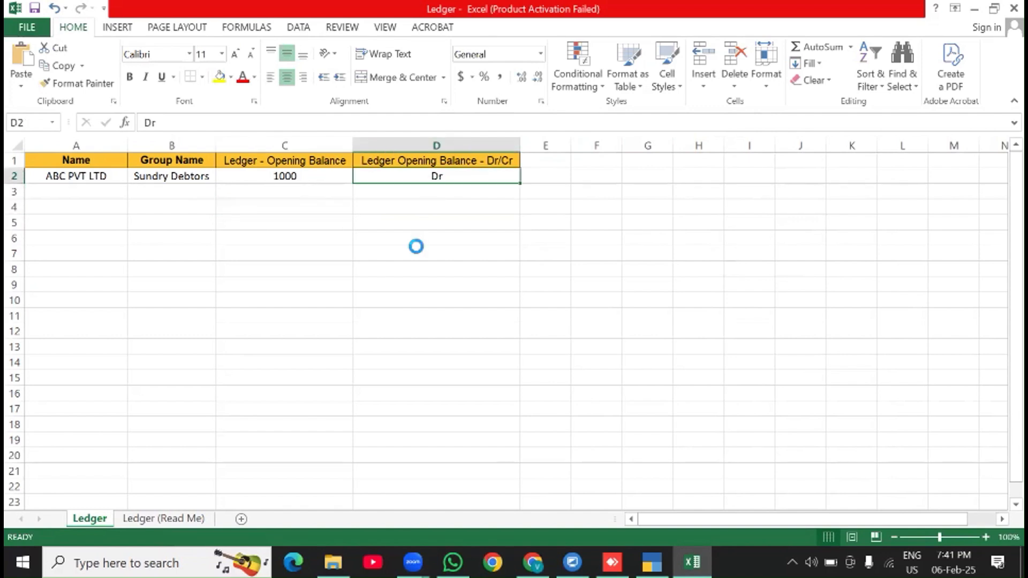
Switch to File Explorer and copy the folder path D:\Tallyprime 5.1\EXPORT EXCEL FILE
click(333, 562)
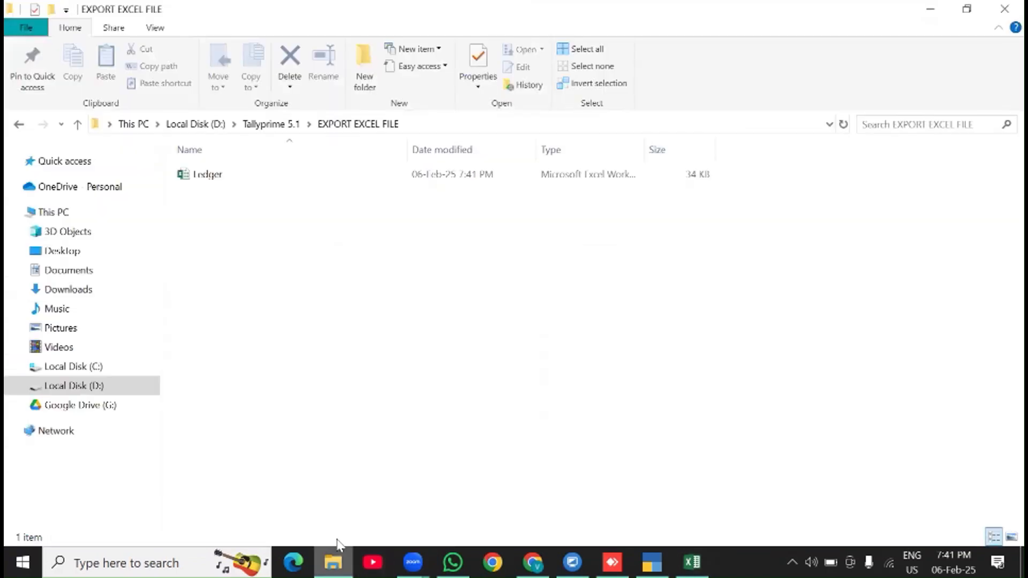
click(428, 124)
key(ctrl+c)
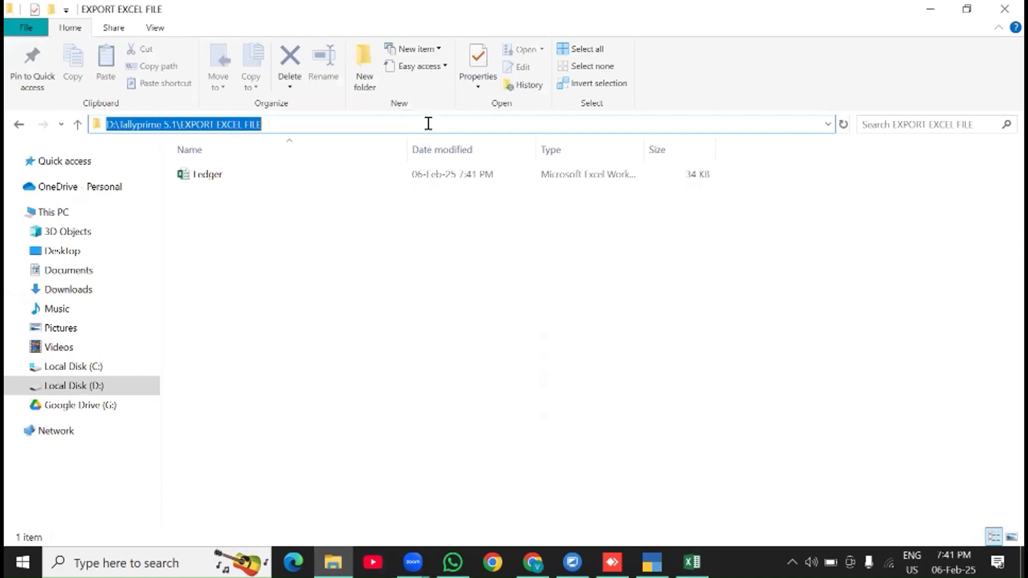
Switch back to TallyPrime and leave the ledger alteration, returning to the Gateway of Tally
click(653, 563)
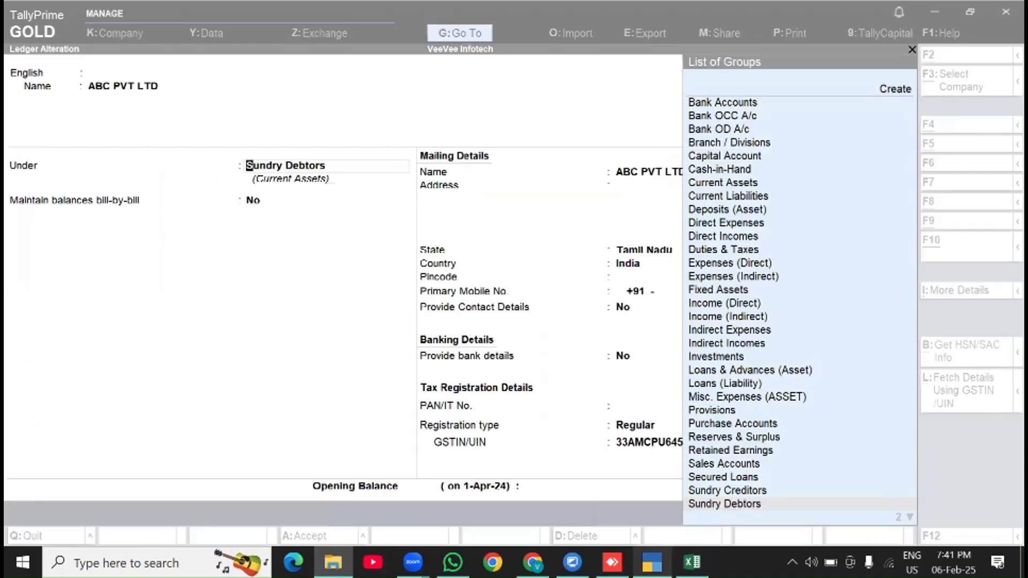
click(394, 169)
key(Escape)
key(Escape)
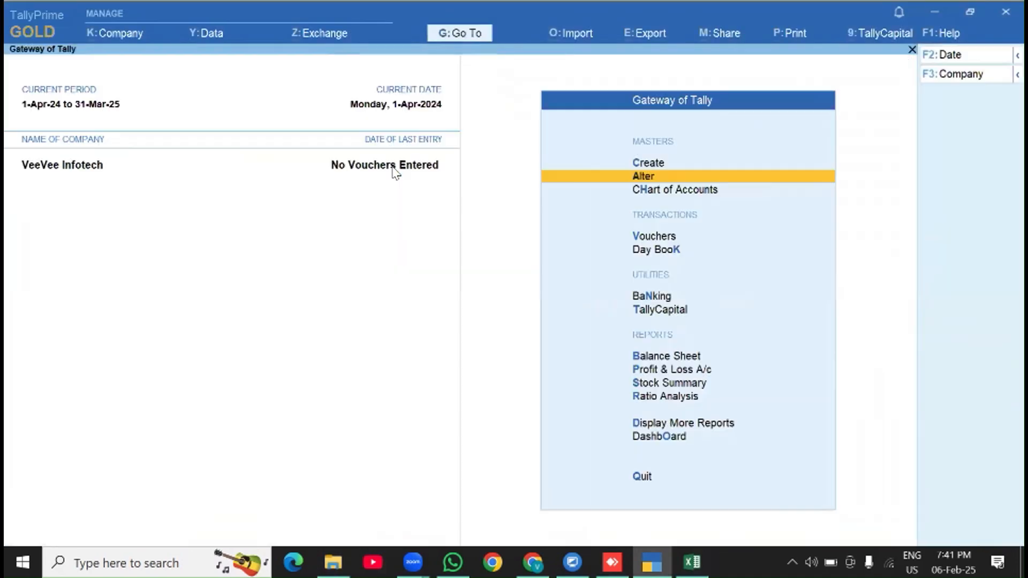
key(Escape)
key(Escape)
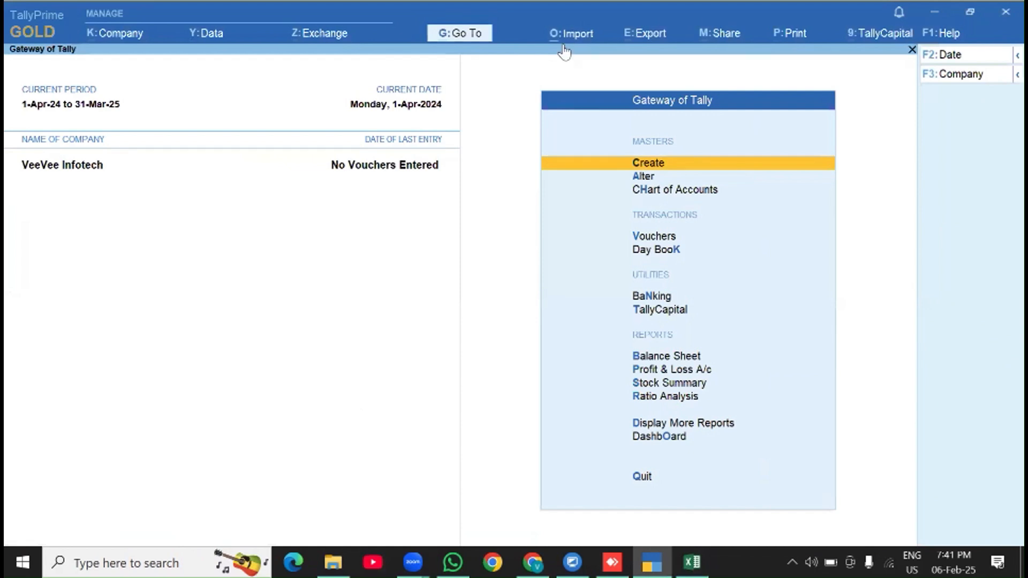
Start an Excel masters import and choose Ledger.xlsx from the copied path D:\Tallyprime 5.1\EXPORT EXCEL FILE
click(564, 46)
key(Return)
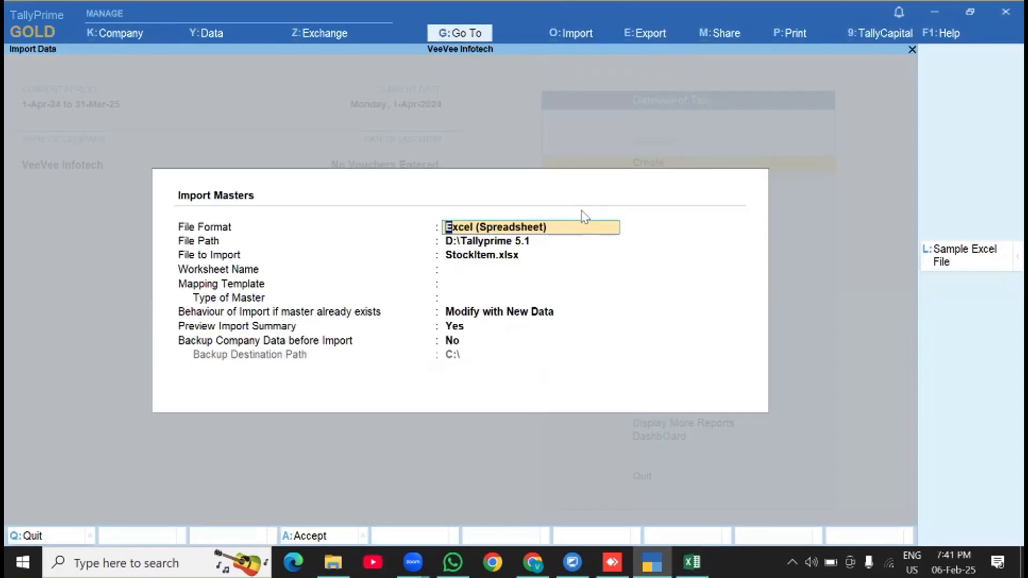
key(Return)
key(Return)
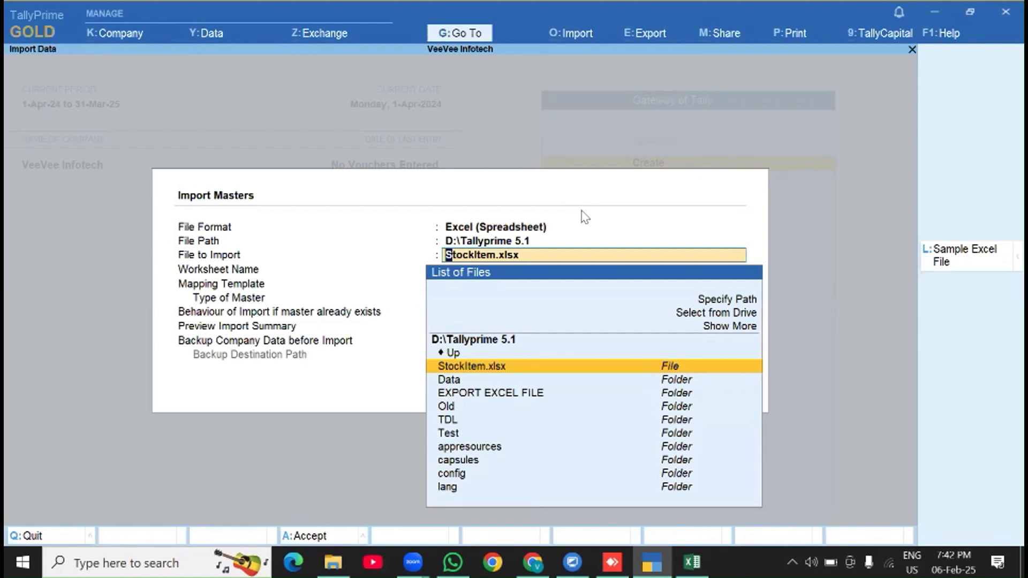
key(Up)
key(Up)
key(Up)
key(Up)
key(Return)
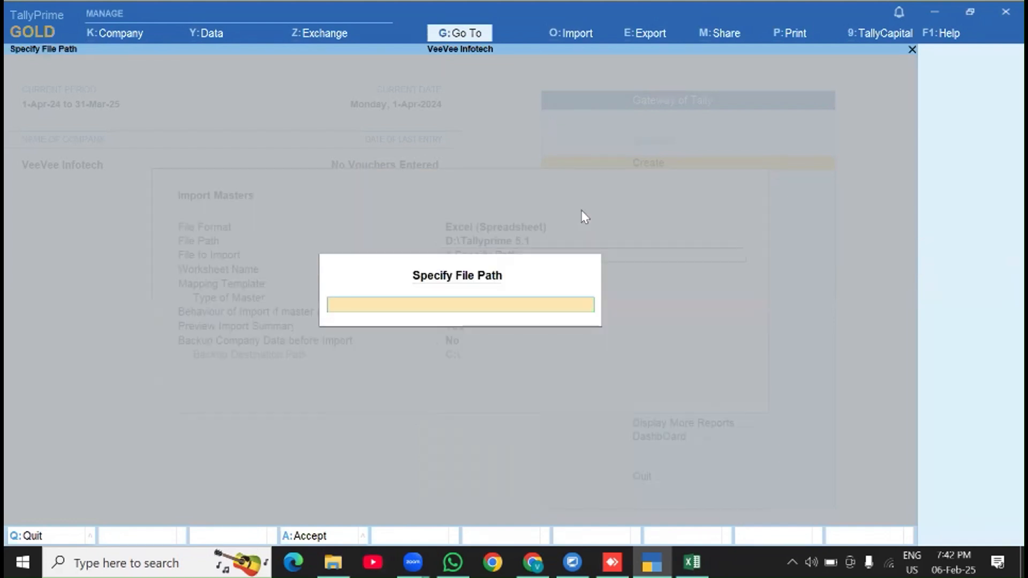
key(ctrl+v)
key(Return)
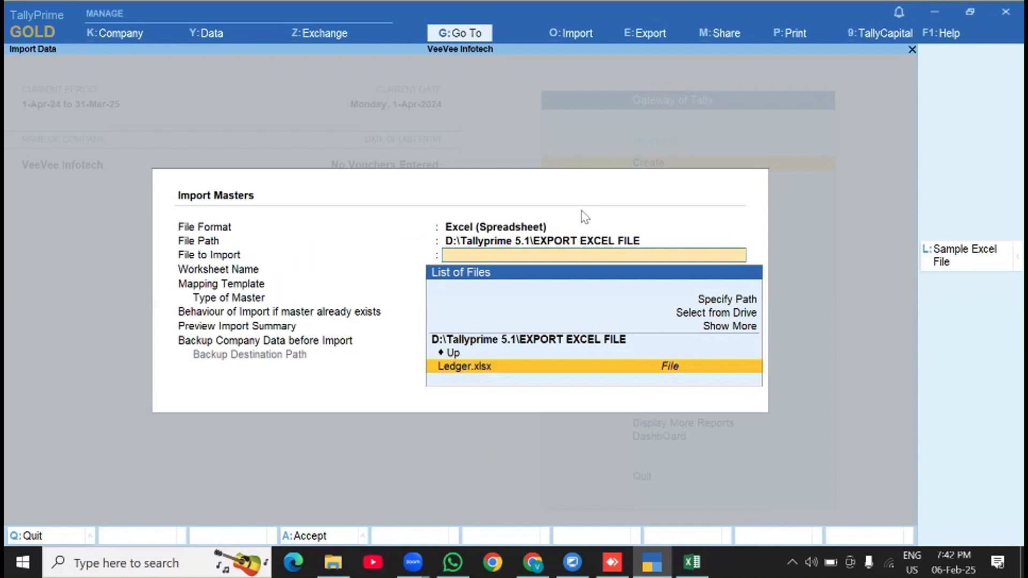
key(Return)
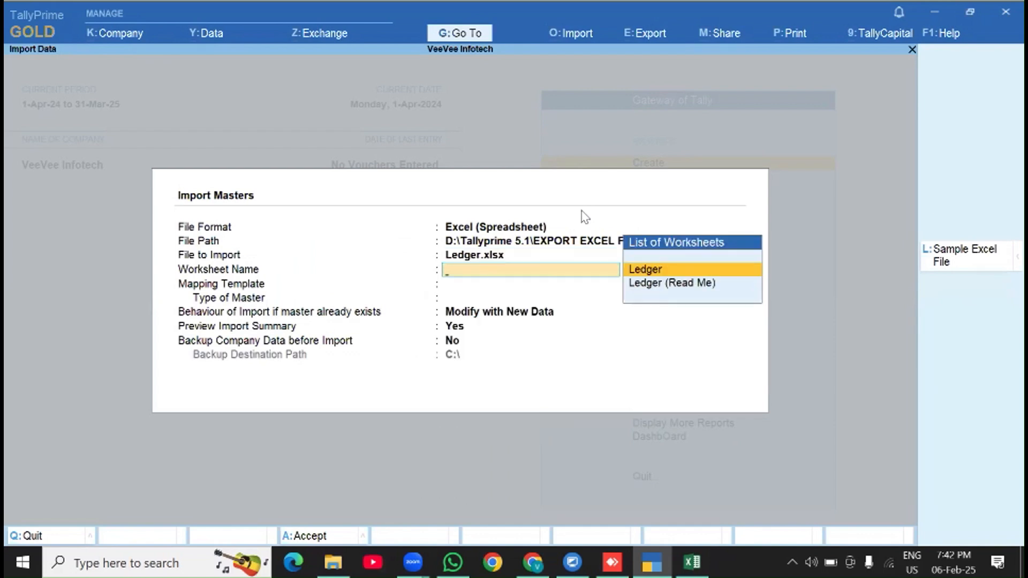
Set the import to the Ledger worksheet, Default Template mapping and Ledger as the type of master
key(Return)
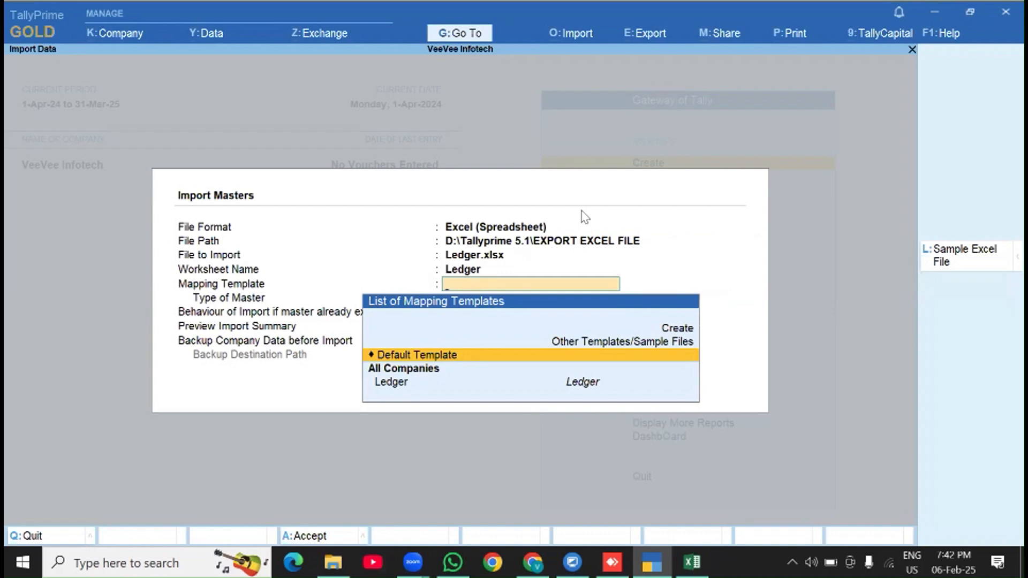
key(Down)
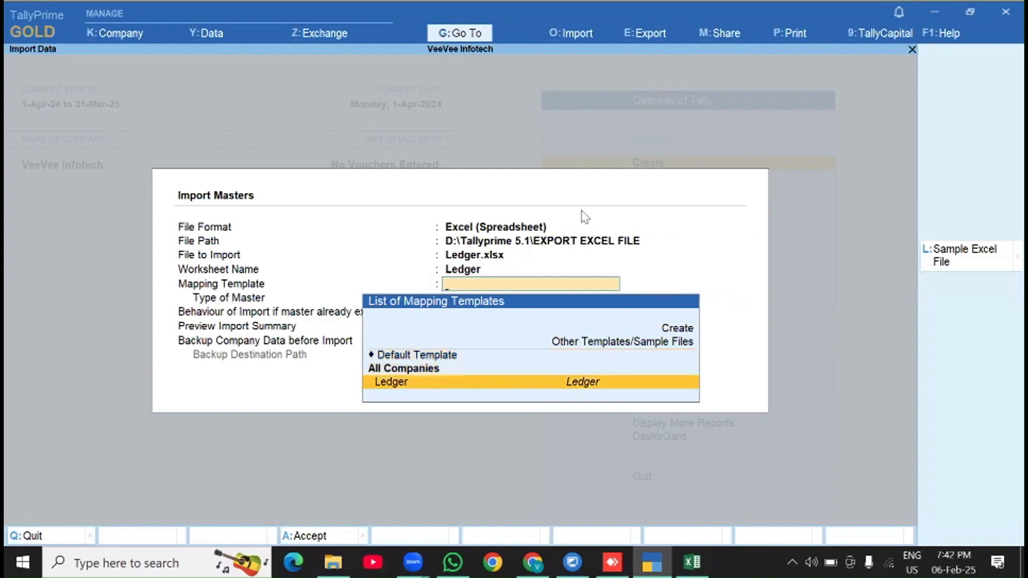
key(Up)
key(Up)
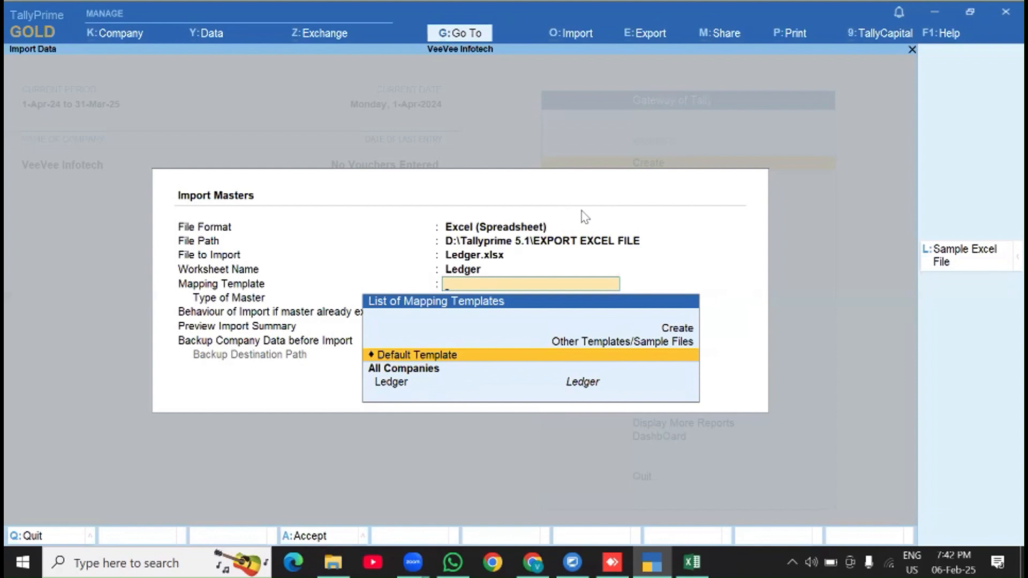
key(Return)
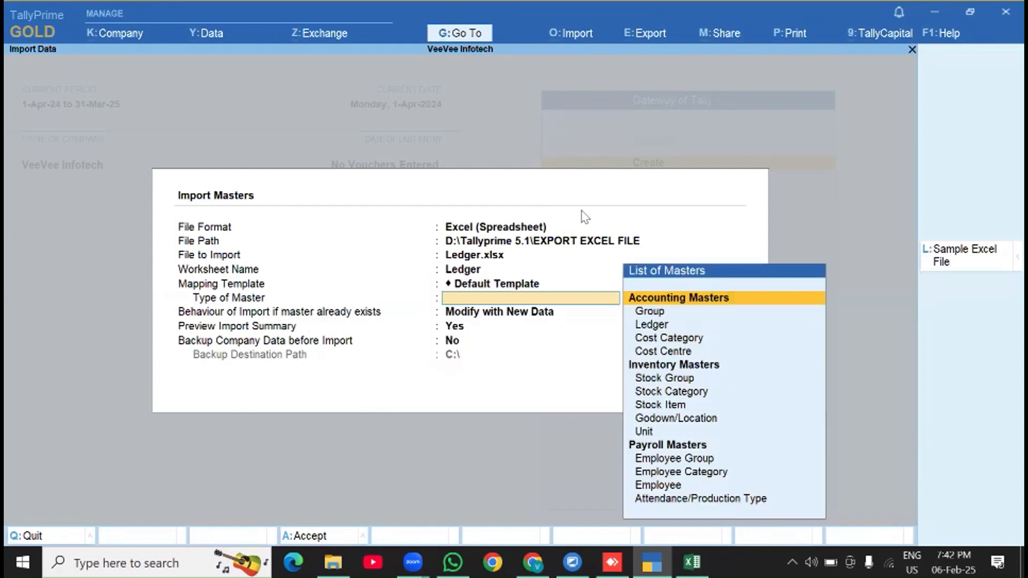
key(Down)
key(Down)
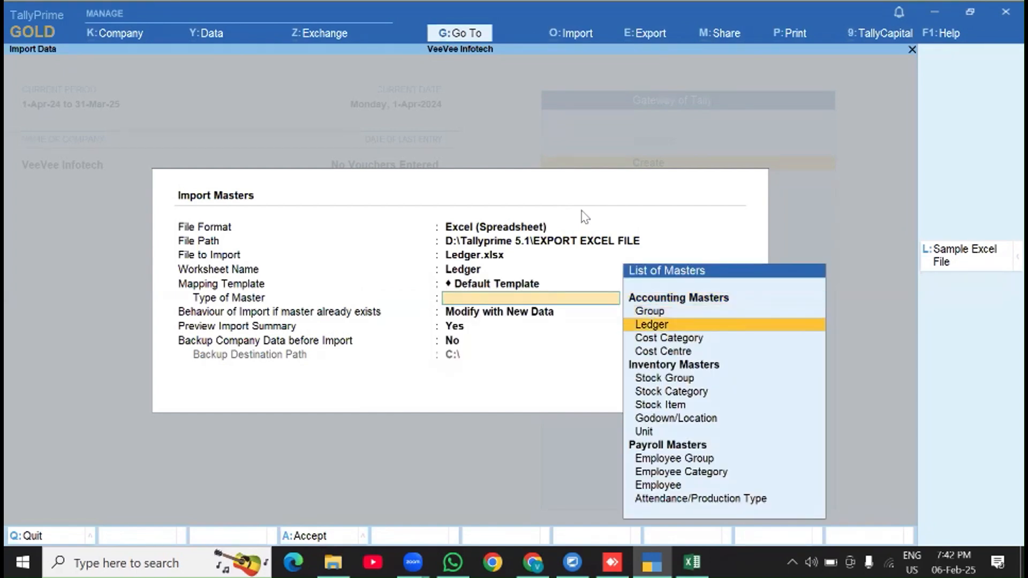
key(Return)
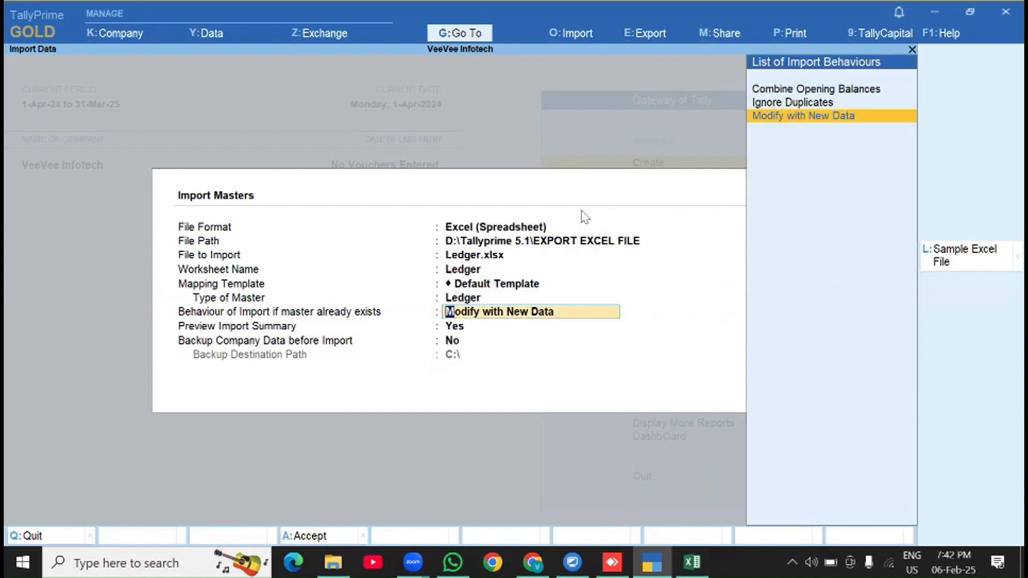
Set the import behaviour to Combine Opening Balances, keep the summary preview on and backup off, and run the ledger import
key(Up)
key(Up)
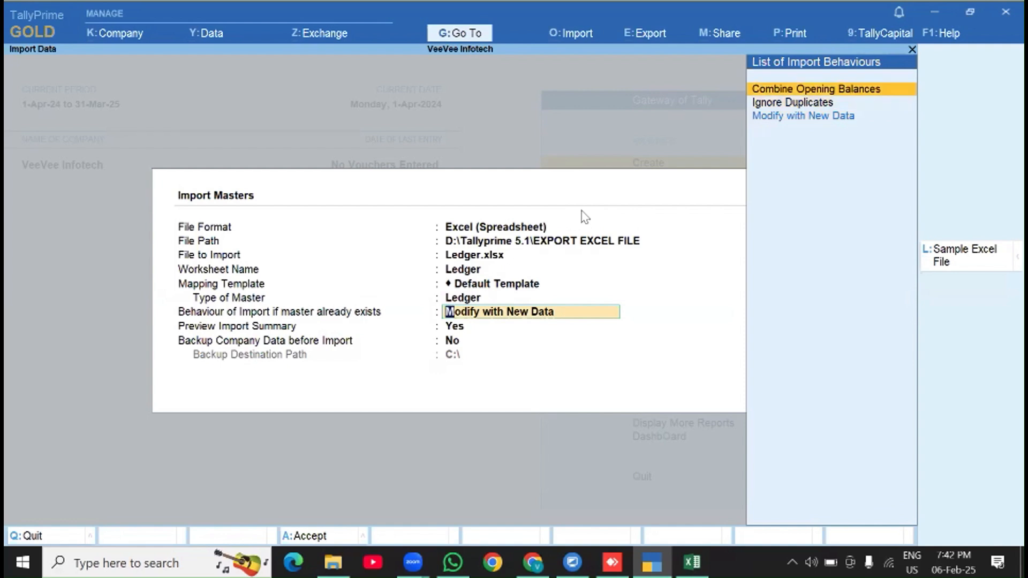
key(Return)
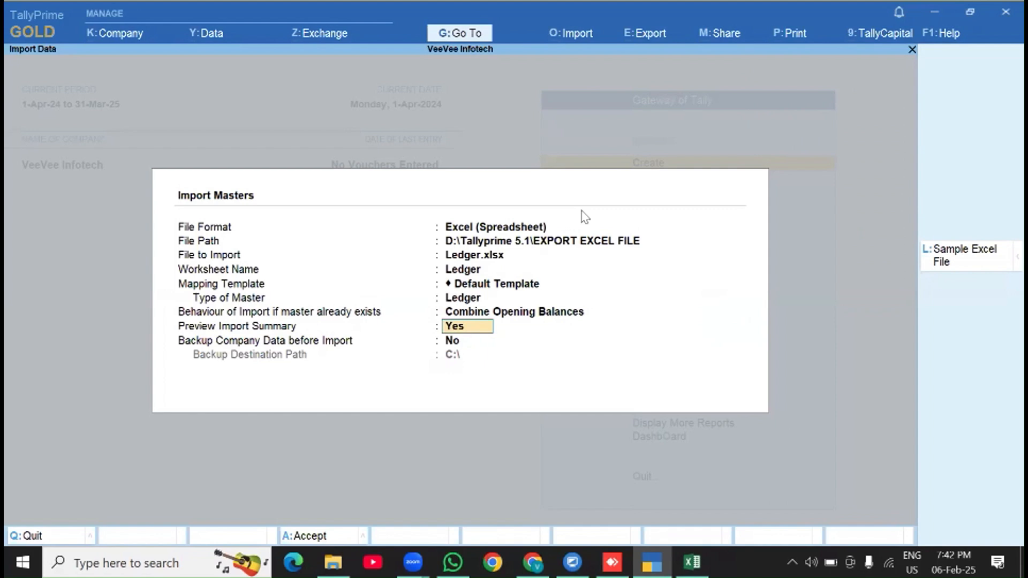
key(Return)
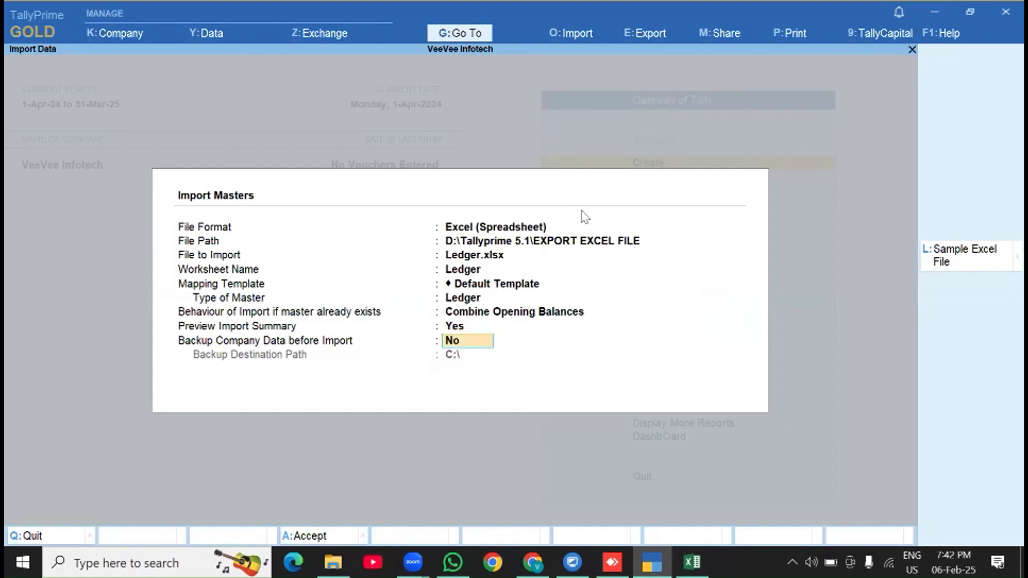
key(Return)
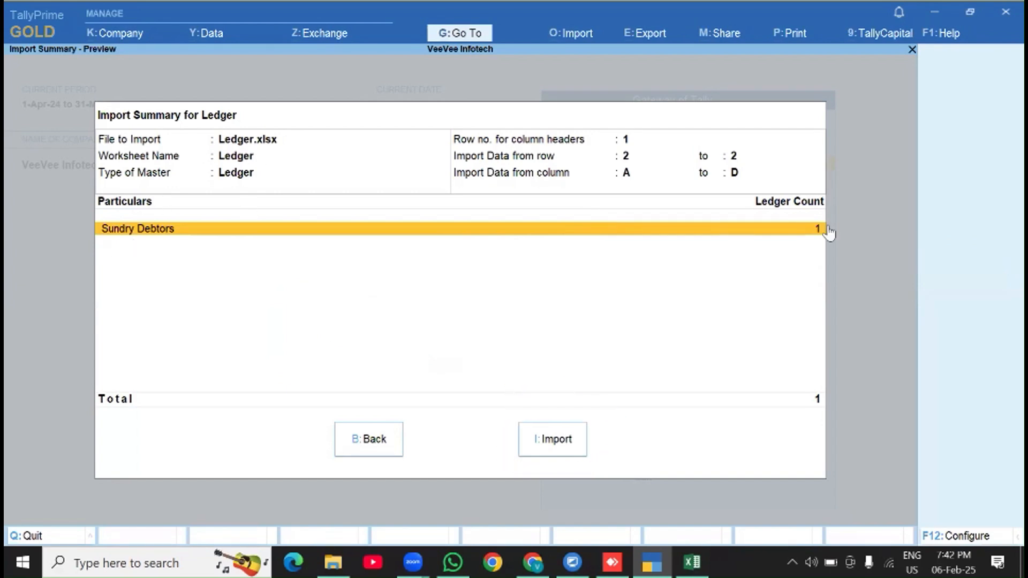
click(570, 439)
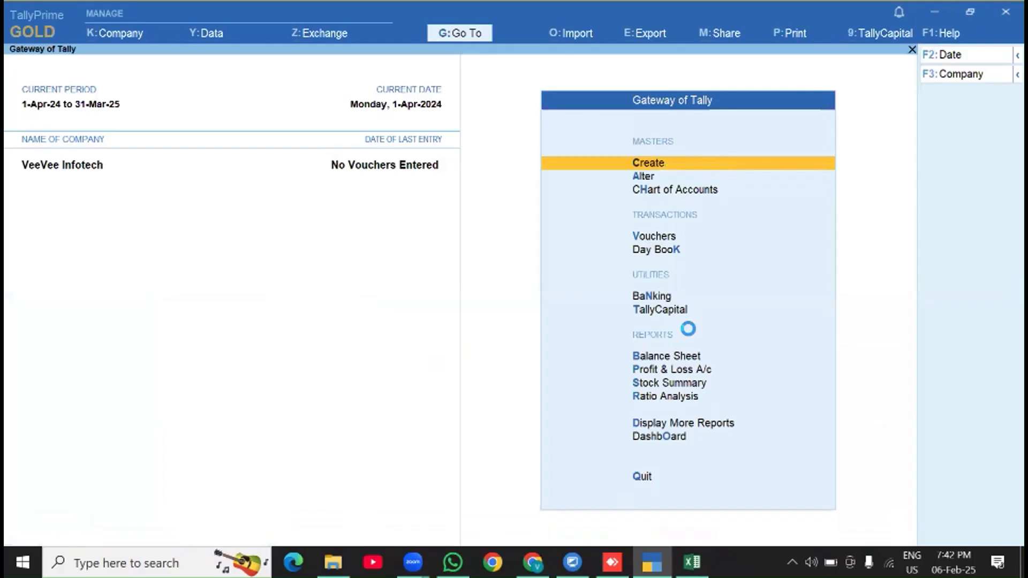
Open the ABC PVT LTD ledger for alteration to check its opening balance
key(Down)
key(Return)
key(Down)
key(Down)
key(Up)
key(Return)
key(Down)
key(Up)
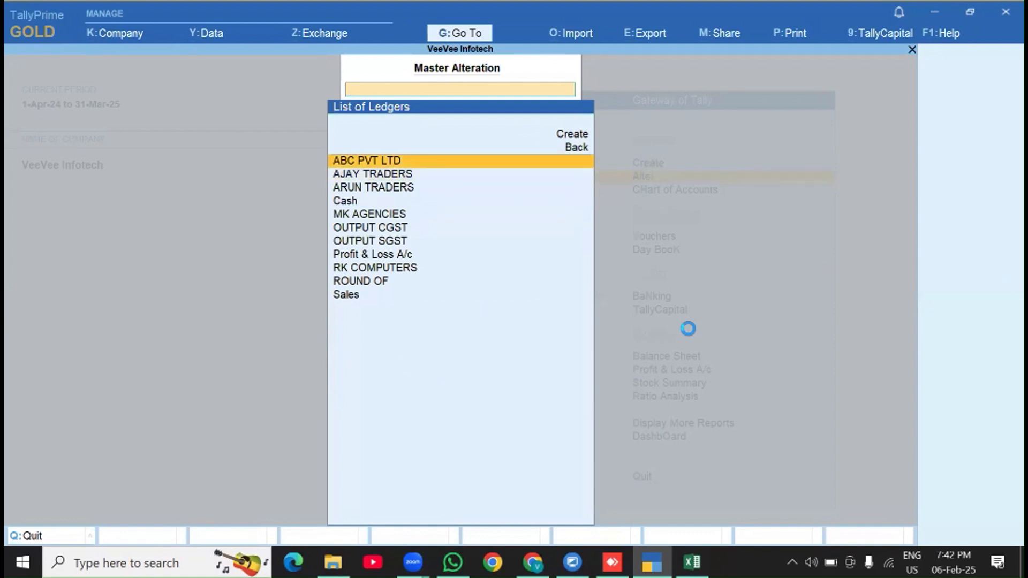
key(Return)
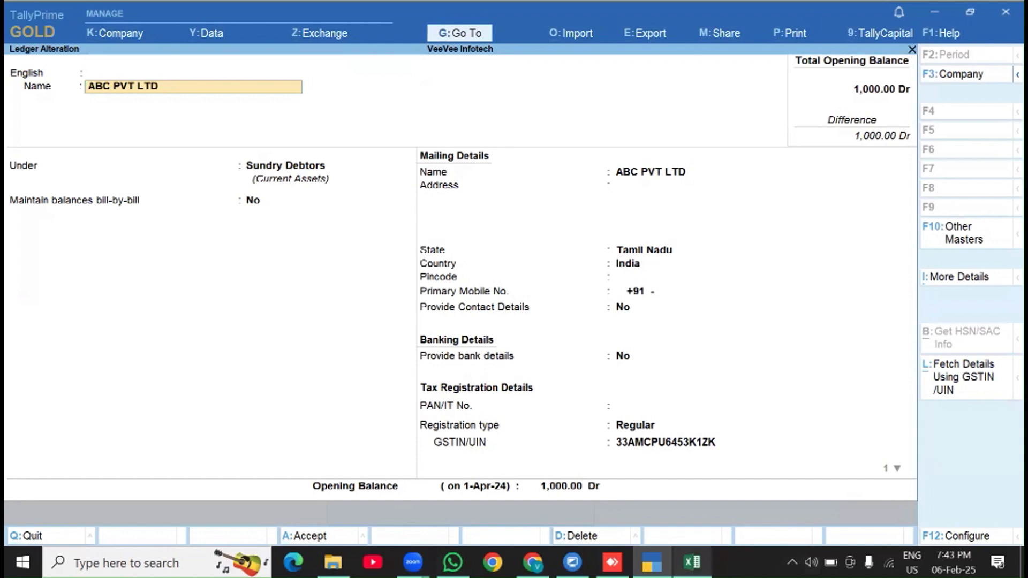
Switch to Excel to compare the ABC PVT LTD row in the Ledger sheet, and switch back to TallyPrime
key(alt+Tab)
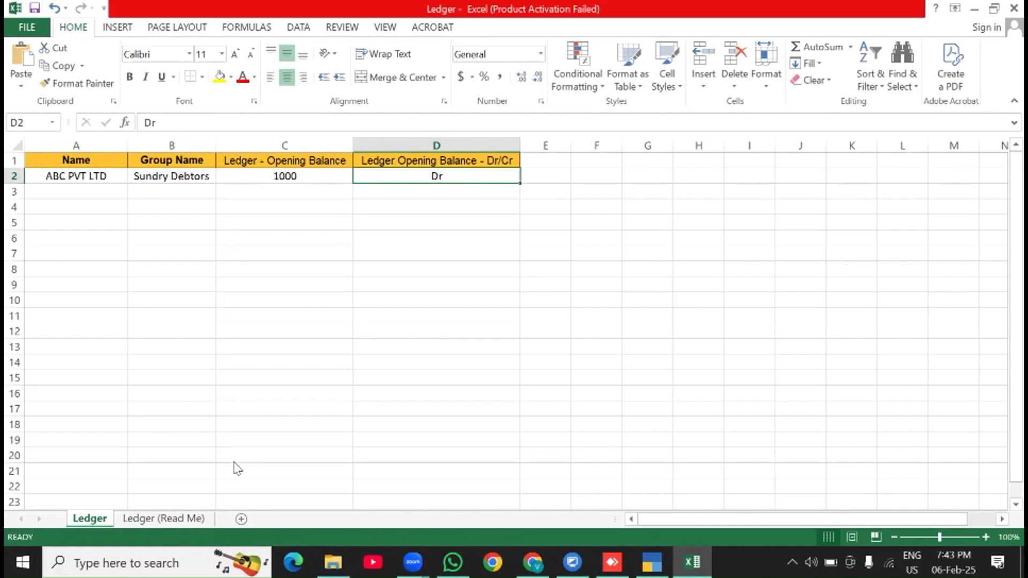
click(416, 176)
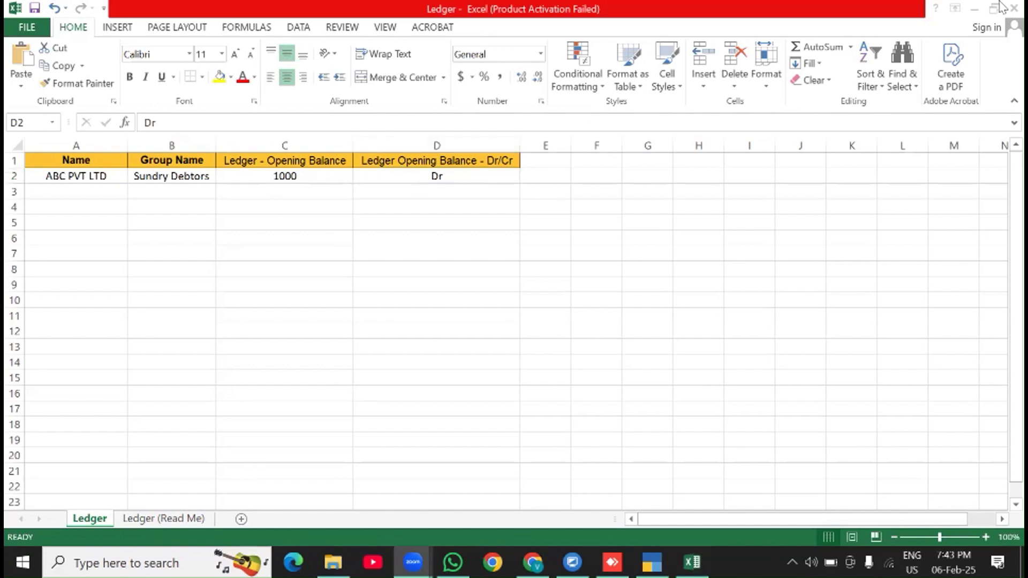
click(652, 562)
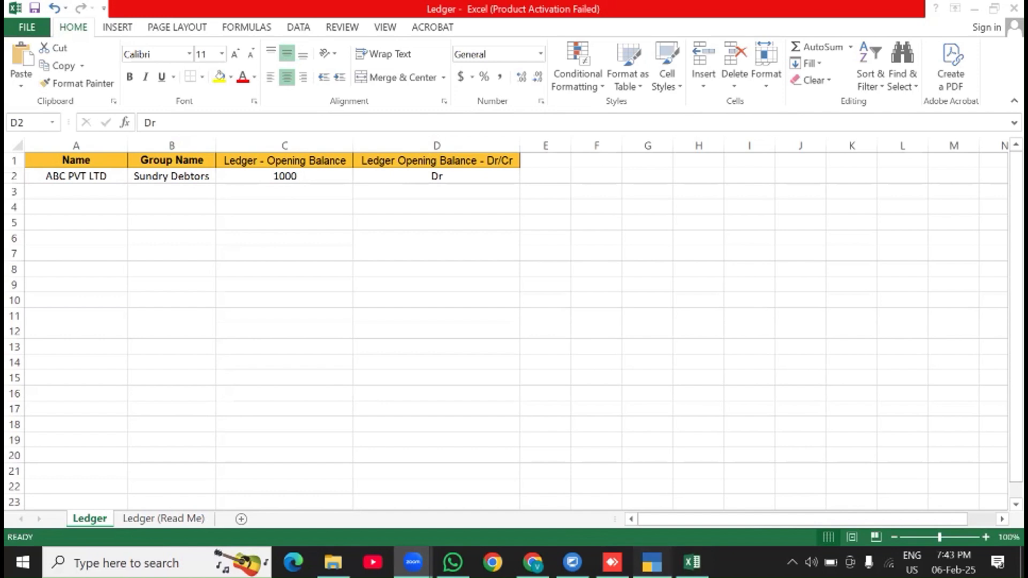
Leave the ABC PVT LTD ledger alteration without saving and return to the Gateway of Tally
key(BackSpace)
key(Escape)
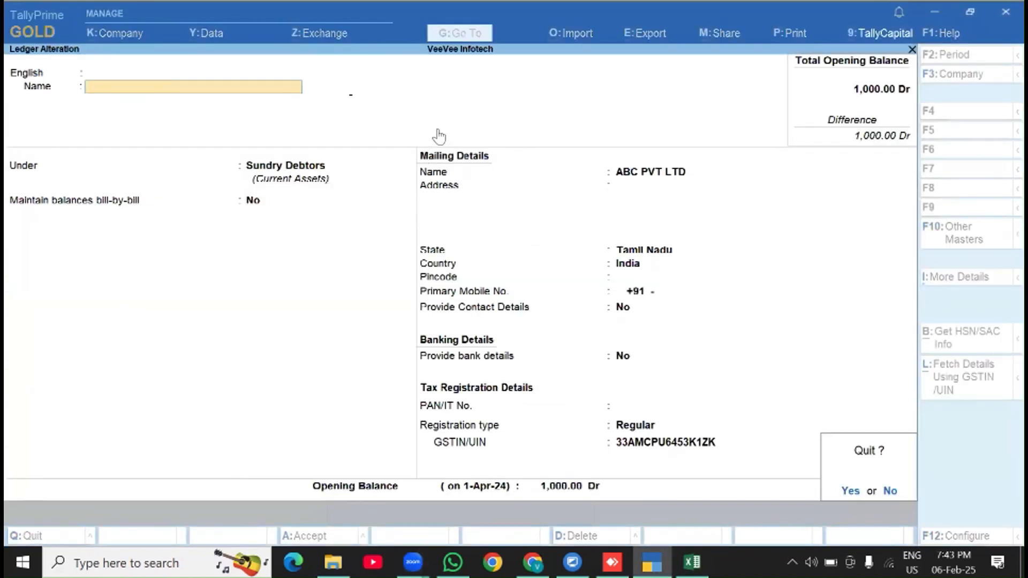
key(y)
key(Escape)
key(Escape)
key(Escape)
key(n)
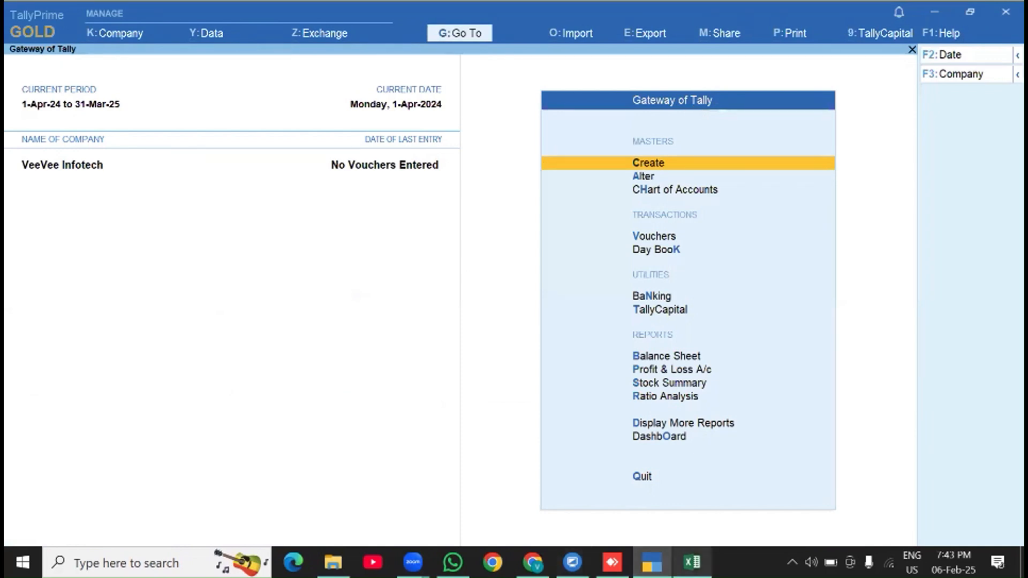
Switch to Excel and enter Siva & co as a new ledger name in cell A3
click(691, 559)
click(240, 208)
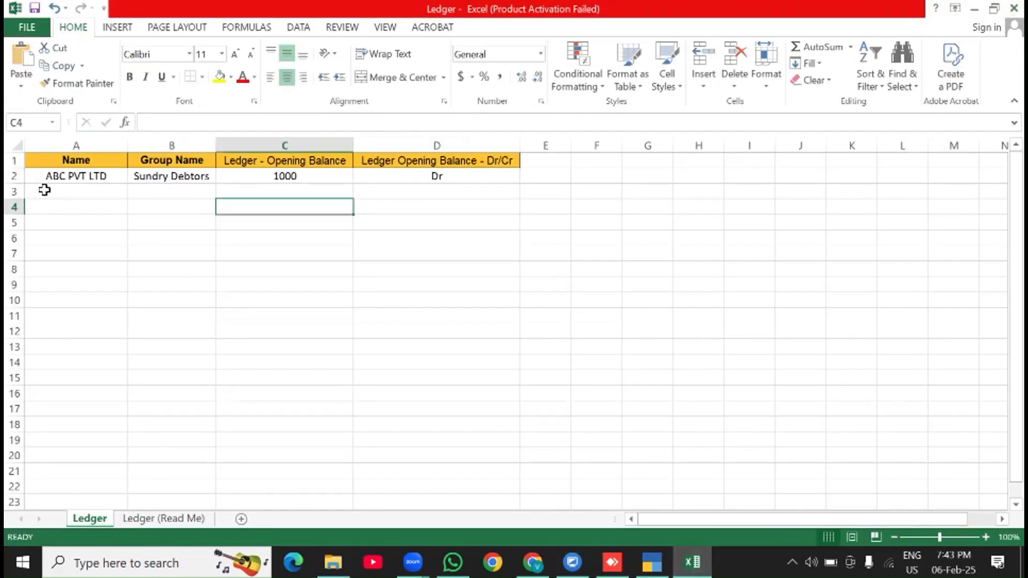
click(61, 191)
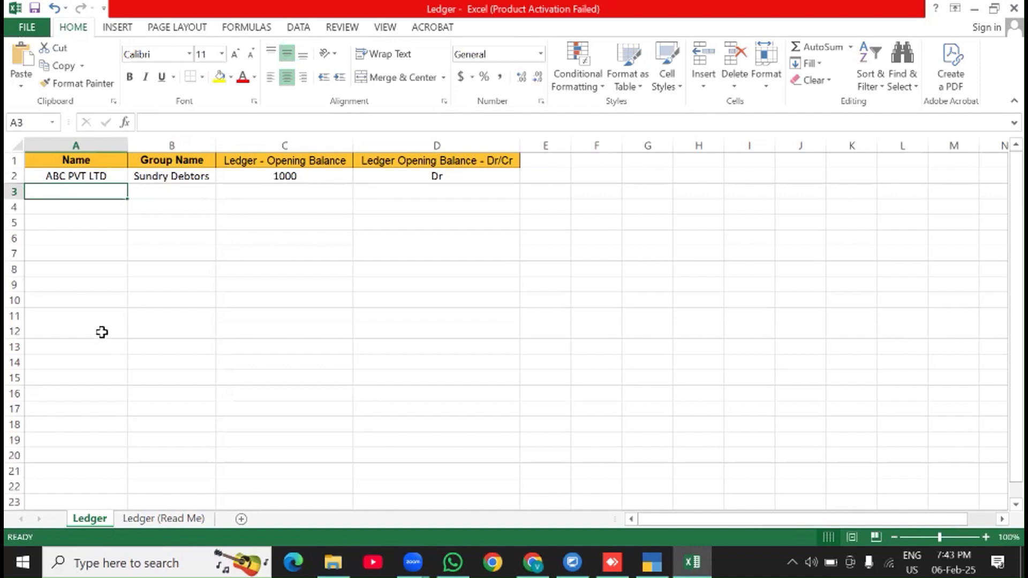
text(Siva)
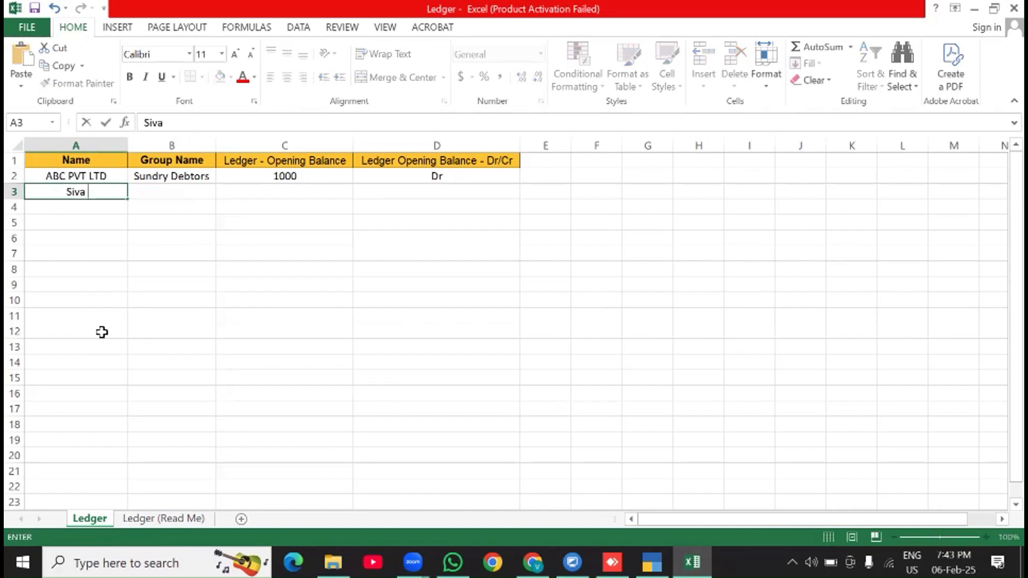
text( & co)
key(Return)
Copy the Sundry Debtors group name from B2 into B3 for Siva & co
key(Up)
key(Right)
key(Up)
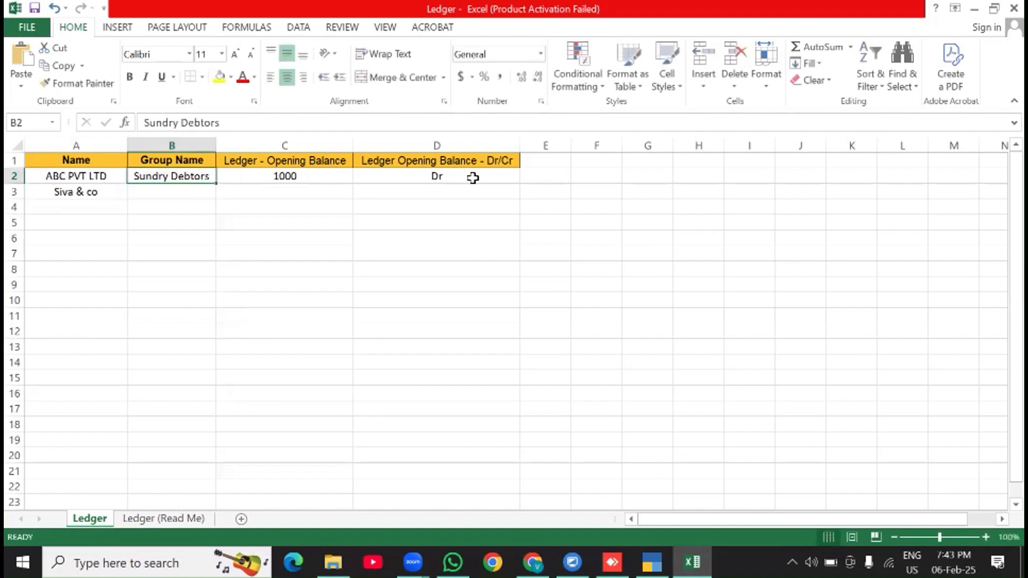
key(ctrl+c)
key(Down)
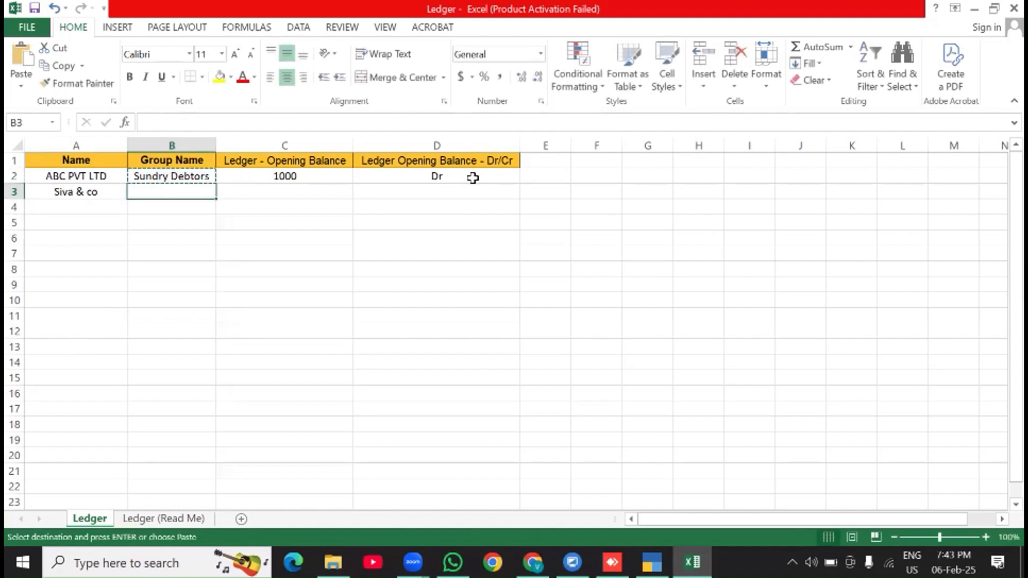
key(ctrl+v)
key(Right)
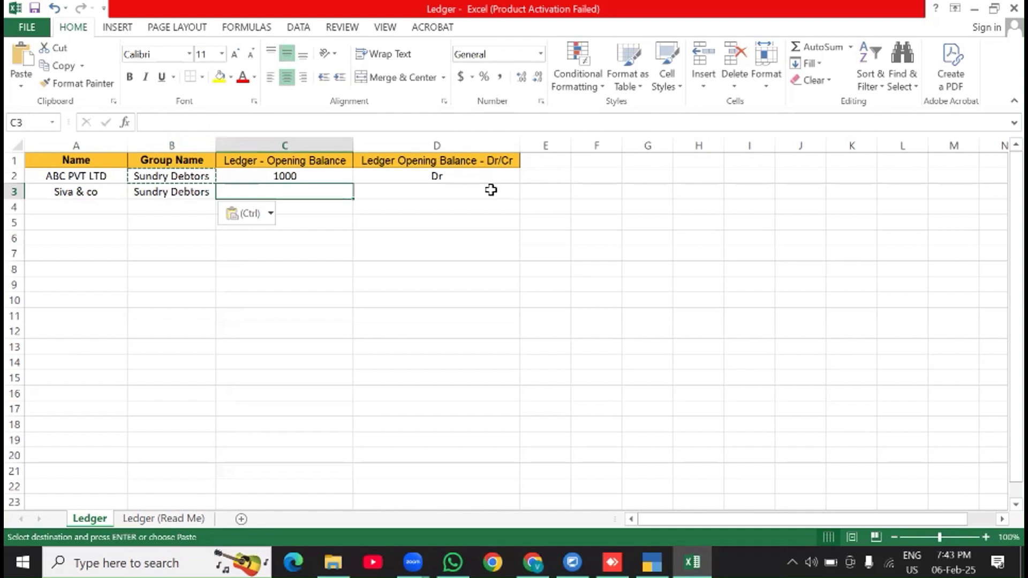
Enter an opening balance of 2000 with Dr in the Siva & co row
text(2000)
key(Right)
text(Dr)
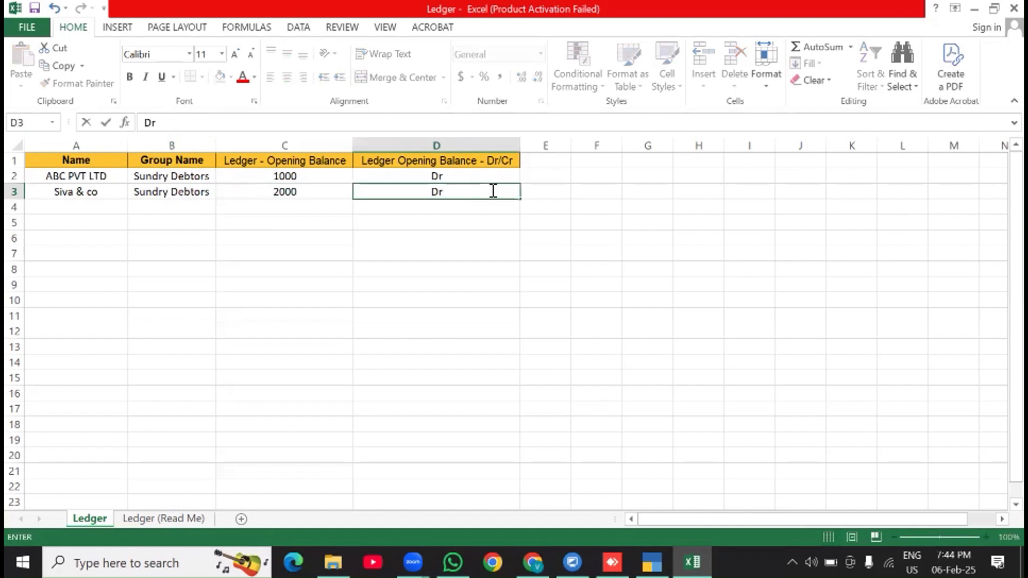
key(Return)
key(Return)
key(Return)
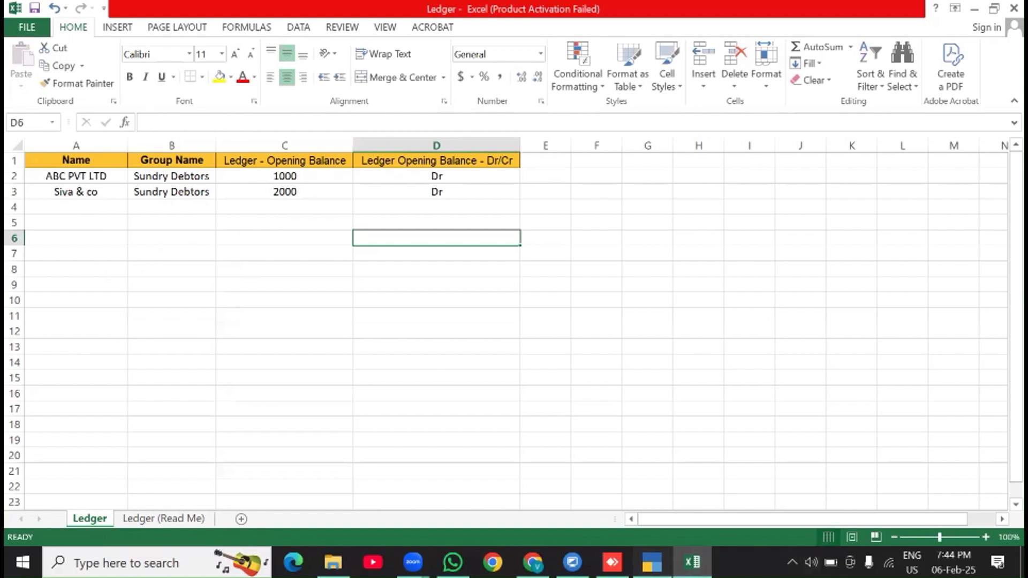
Switch to TallyPrime and start a masters import of Ledger.xlsx, accepting the Ledger worksheet, Default Template and Ledger master type
click(652, 562)
click(582, 38)
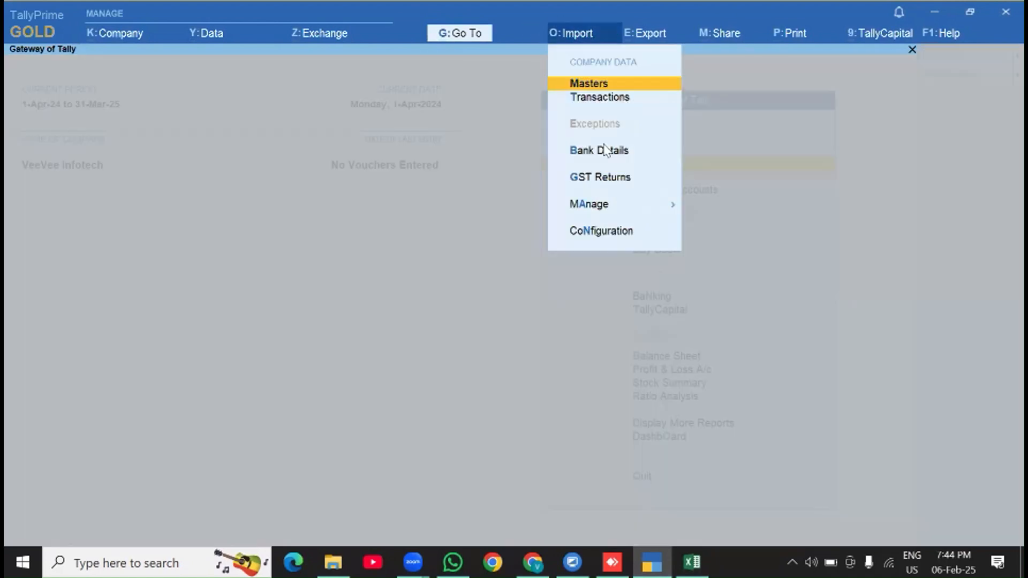
key(Return)
key(Return)
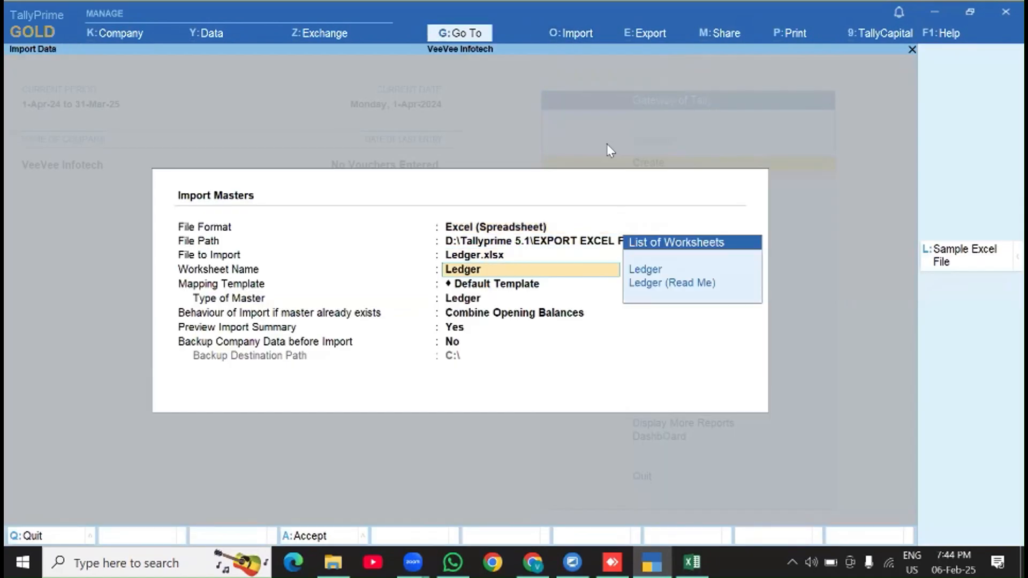
key(Return)
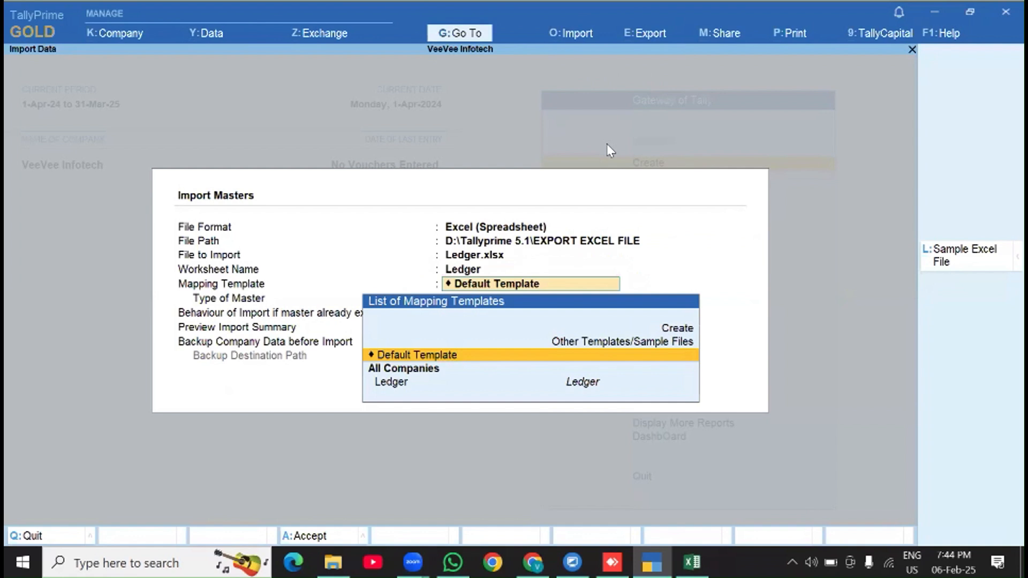
key(Return)
key(Return)
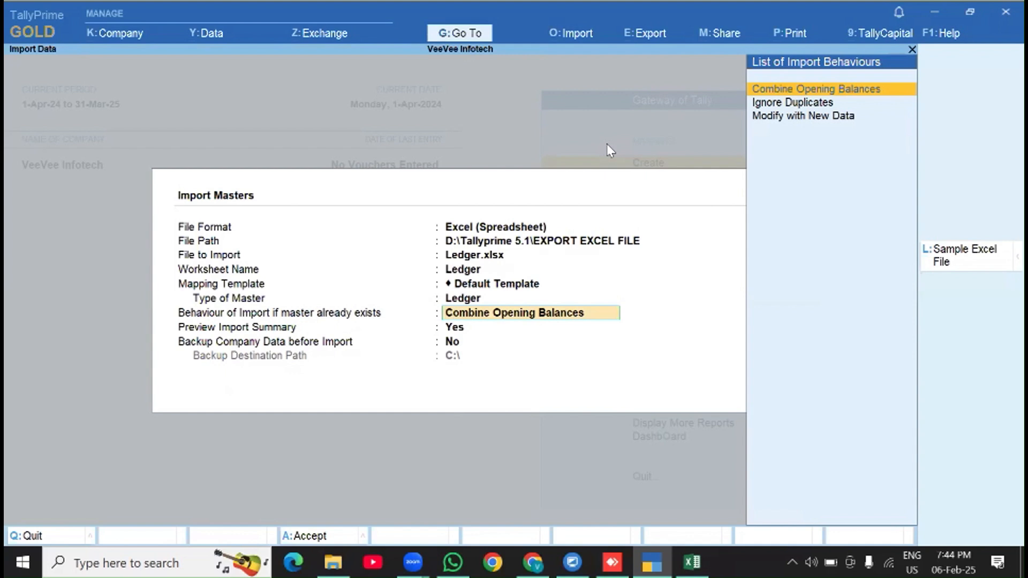
Set the import behaviour to Ignore Duplicates, keep the preview and backup settings, and run the ledger import
key(Down)
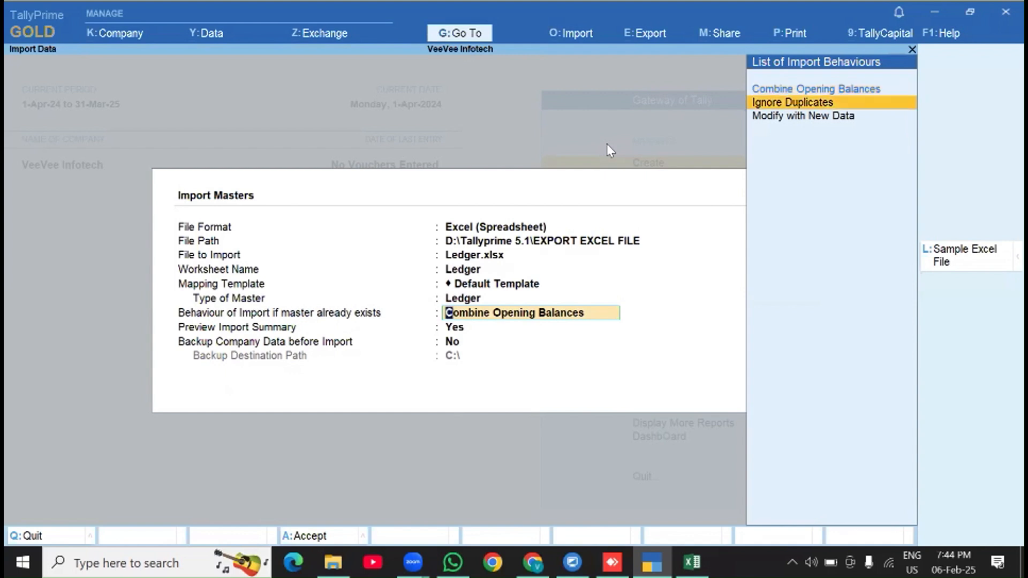
key(Return)
key(Return)
key(Return)
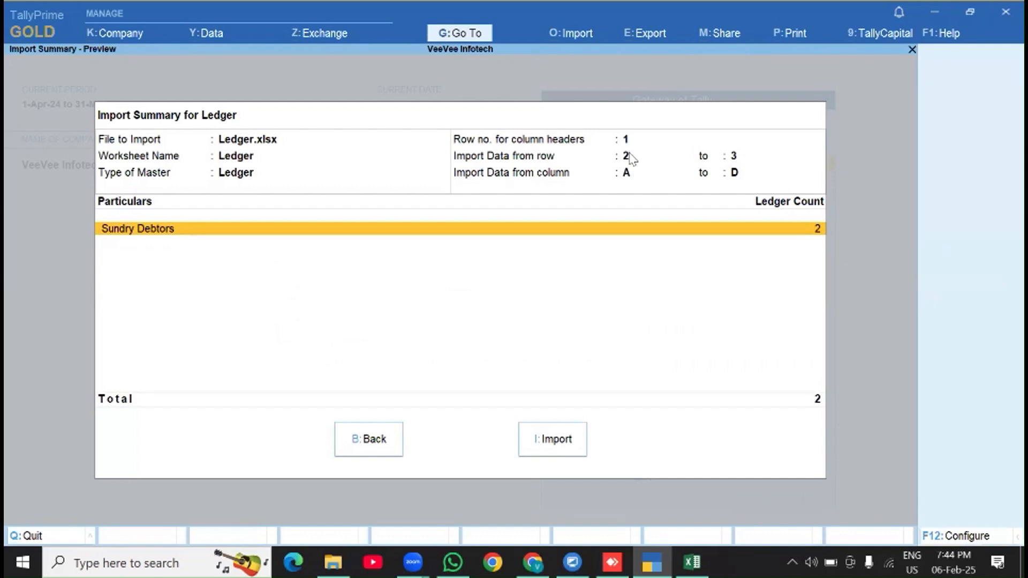
click(562, 433)
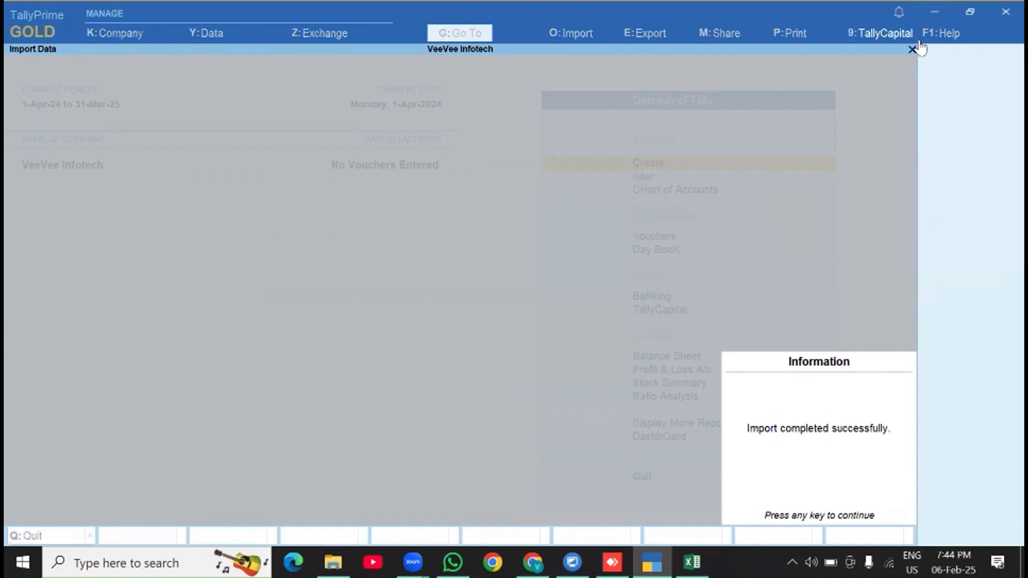
key(Return)
Open the ABC PVT LTD ledger for alteration to check its opening balance, and leave it without saving
key(Down)
key(Return)
key(Down)
key(Return)
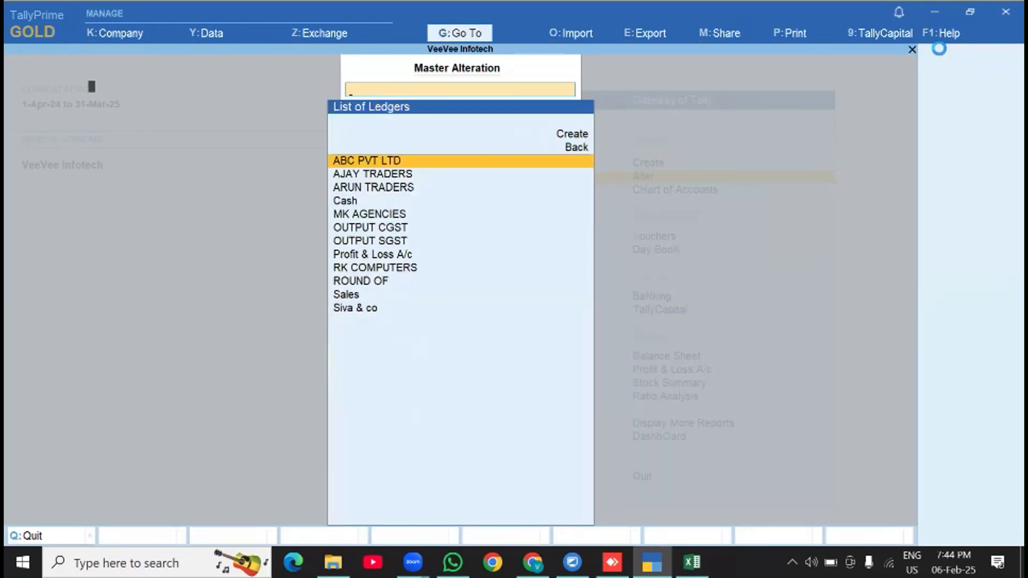
key(Return)
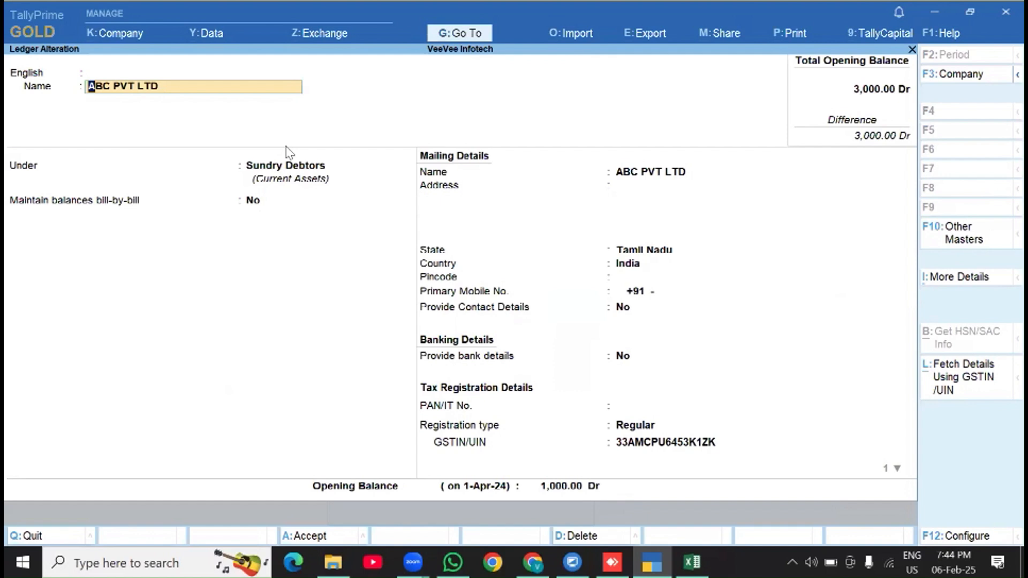
key(BackSpace)
key(Escape)
key(y)
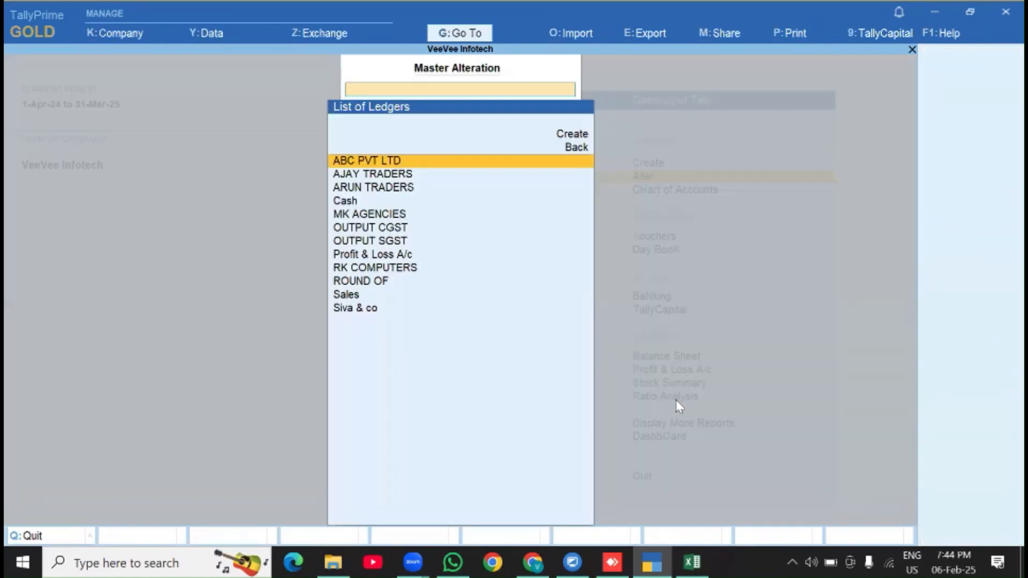
Open the Siva & co ledger to check its group and opening balance, and return to the list of ledgers
key(Down)
key(Down)
key(Down)
key(Down)
key(Down)
key(Down)
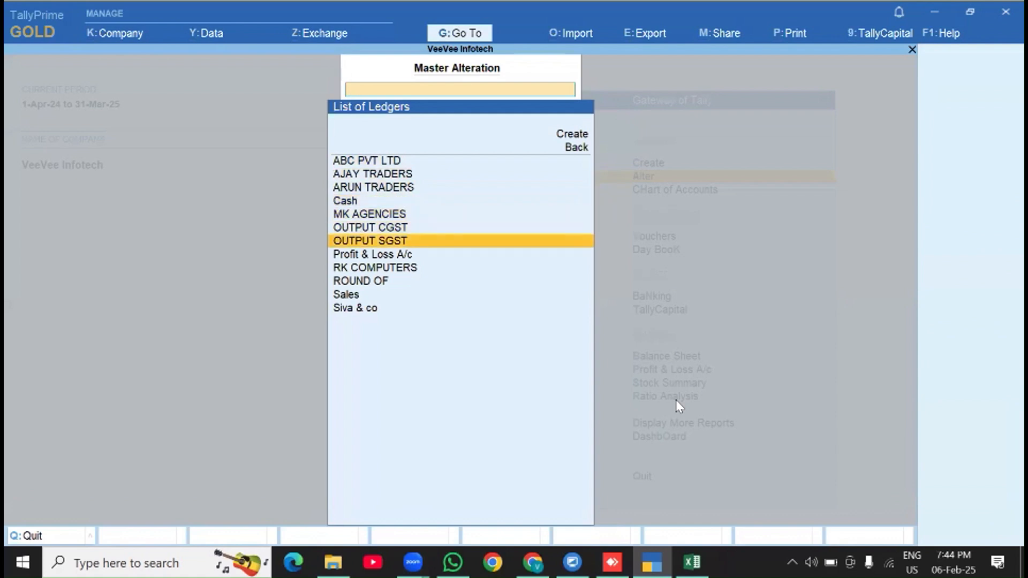
key(Down)
key(Down)
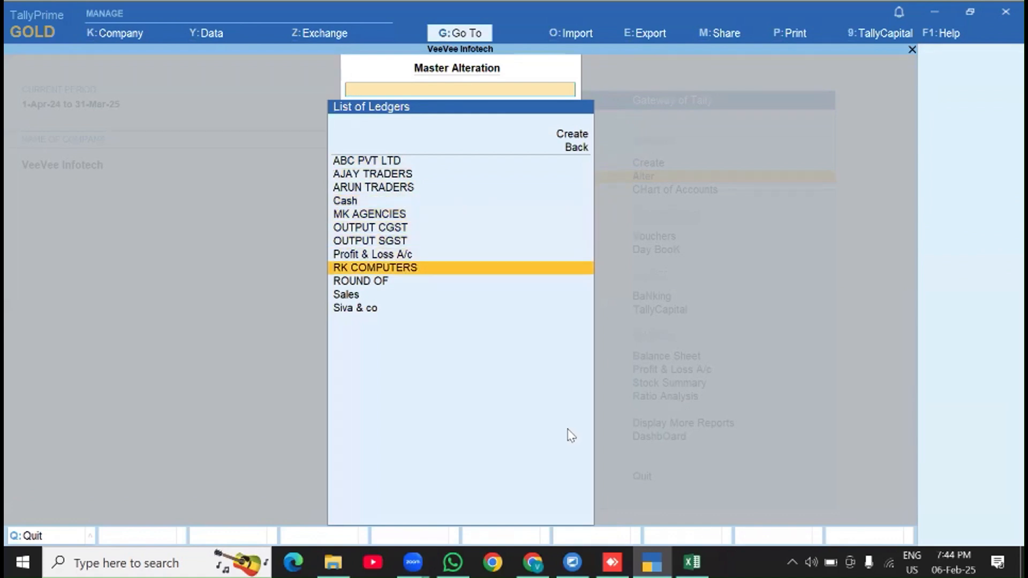
key(Down)
key(Down)
key(Down)
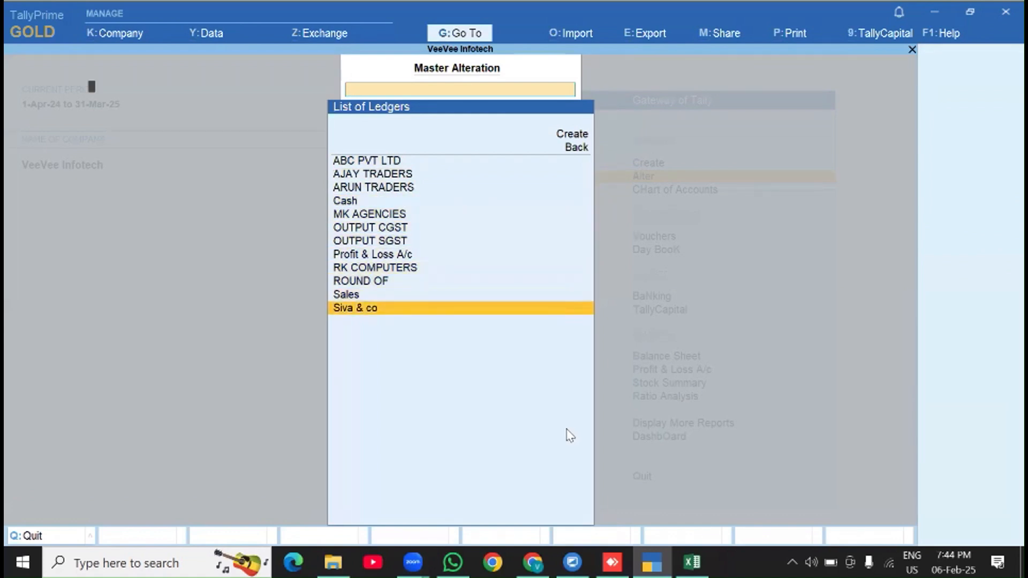
key(Return)
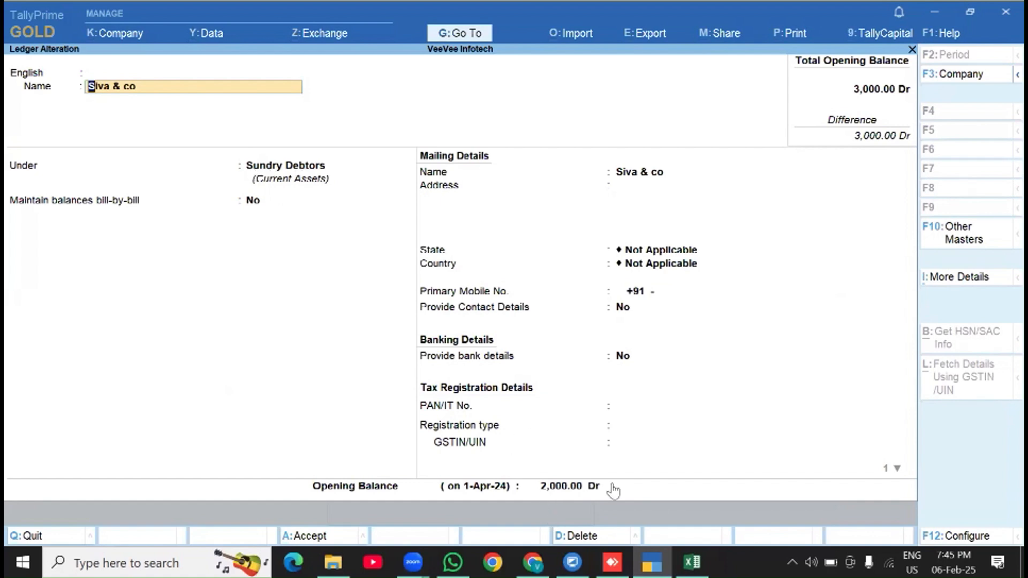
key(Escape)
key(Return)
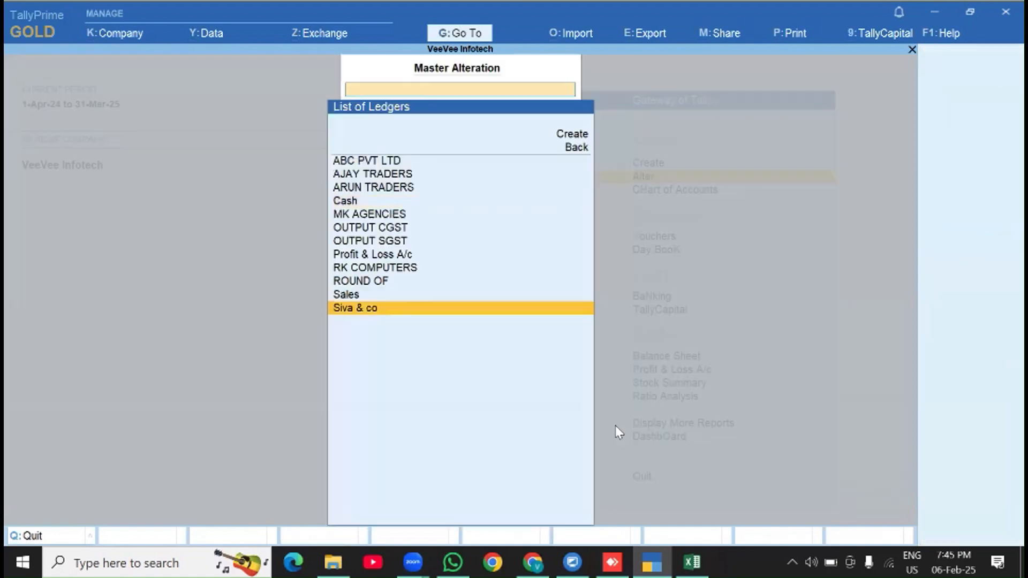
key(Escape)
key(Escape)
key(n)
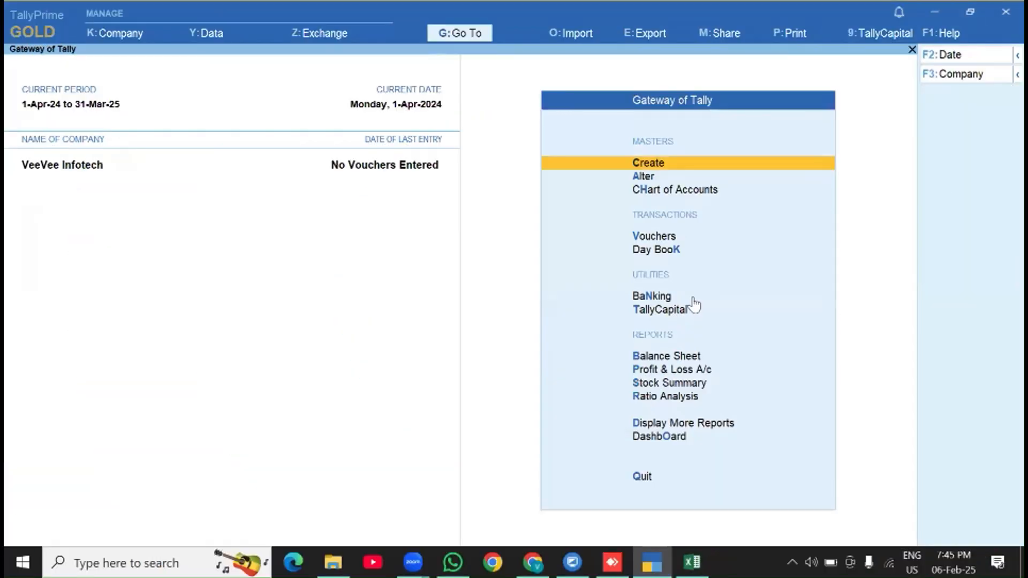
key(Return)
key(Down)
key(Up)
key(Down)
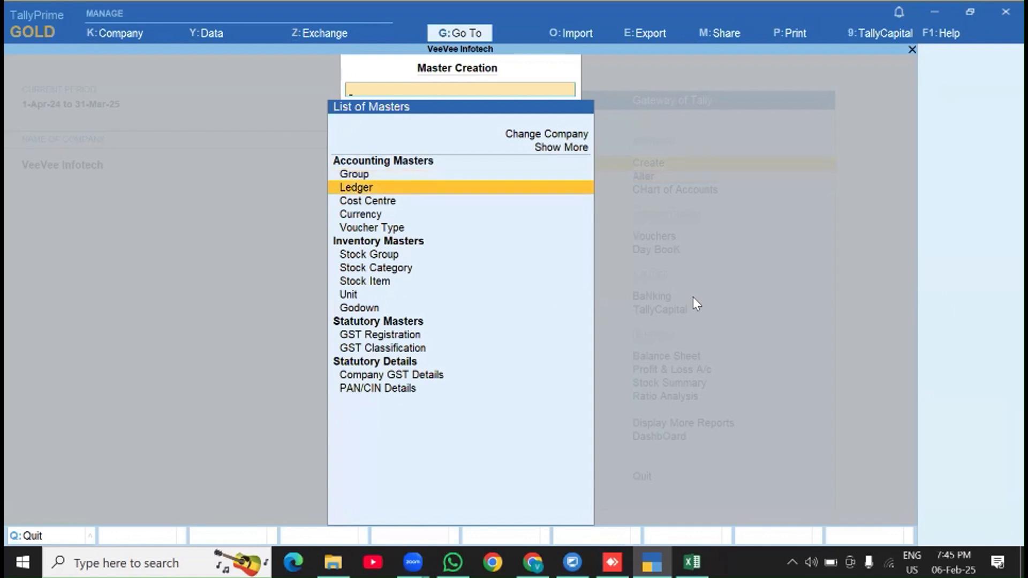
key(Return)
key(Escape)
key(Escape)
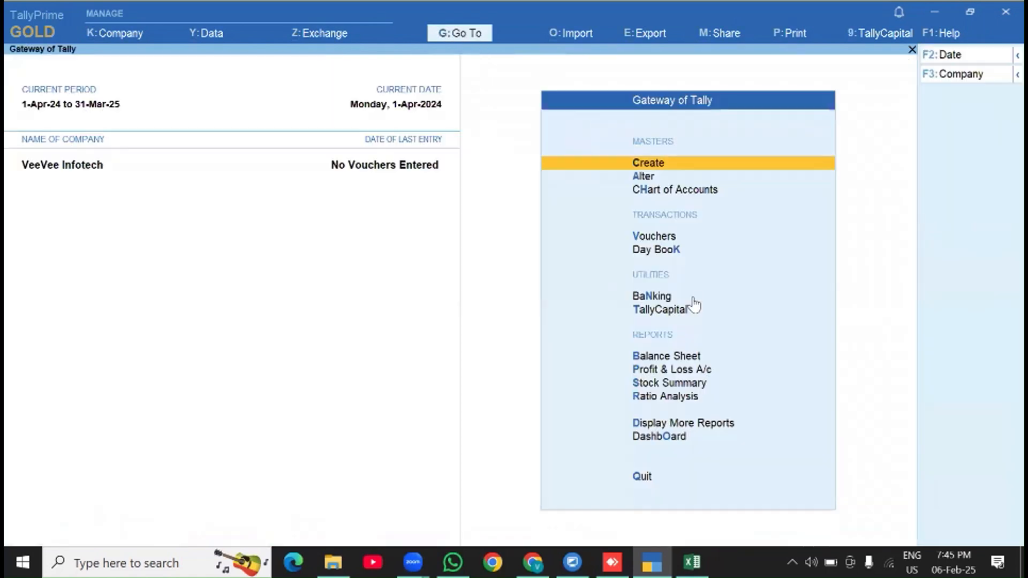
Open the ABC PVT LTD ledger for alteration to check its state in the mailing details, and leave it without saving
key(Down)
key(Return)
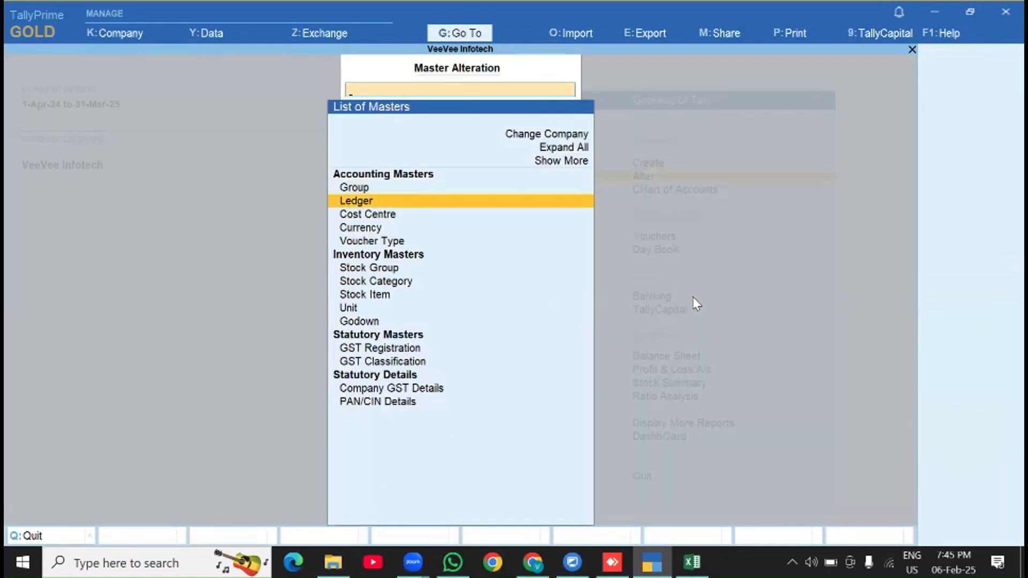
key(Return)
key(Return)
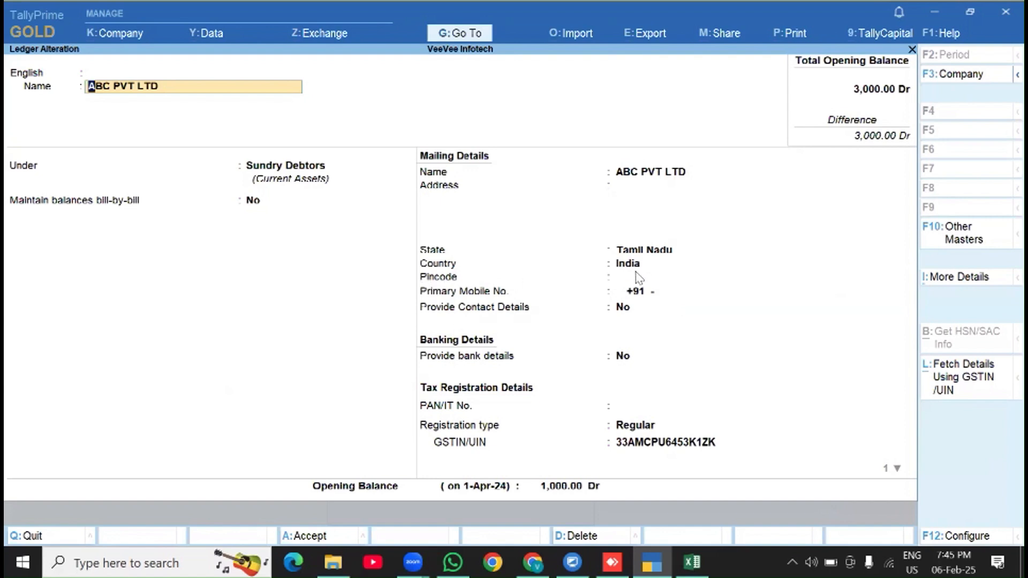
click(647, 252)
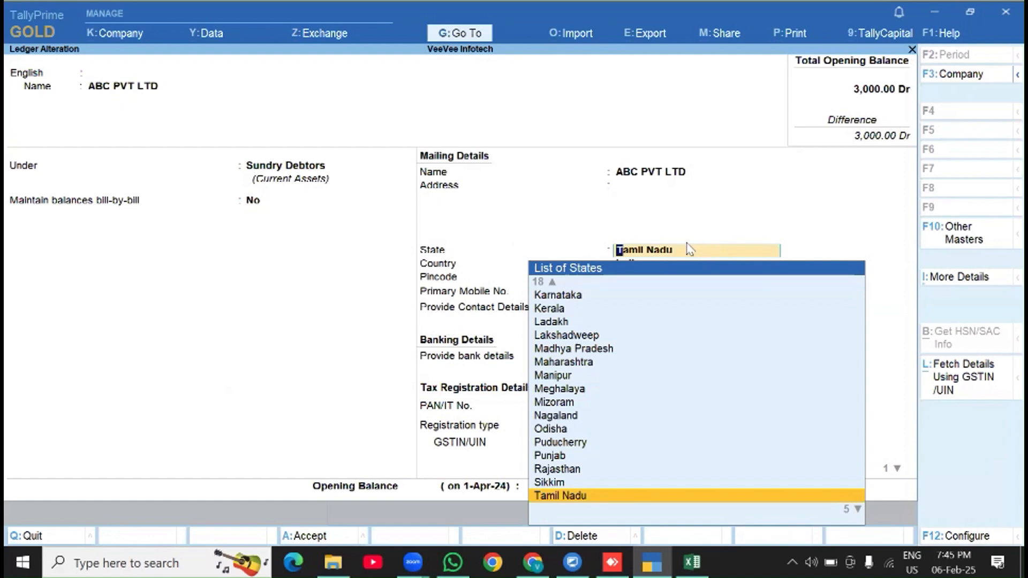
key(BackSpace)
key(Escape)
key(y)
key(Escape)
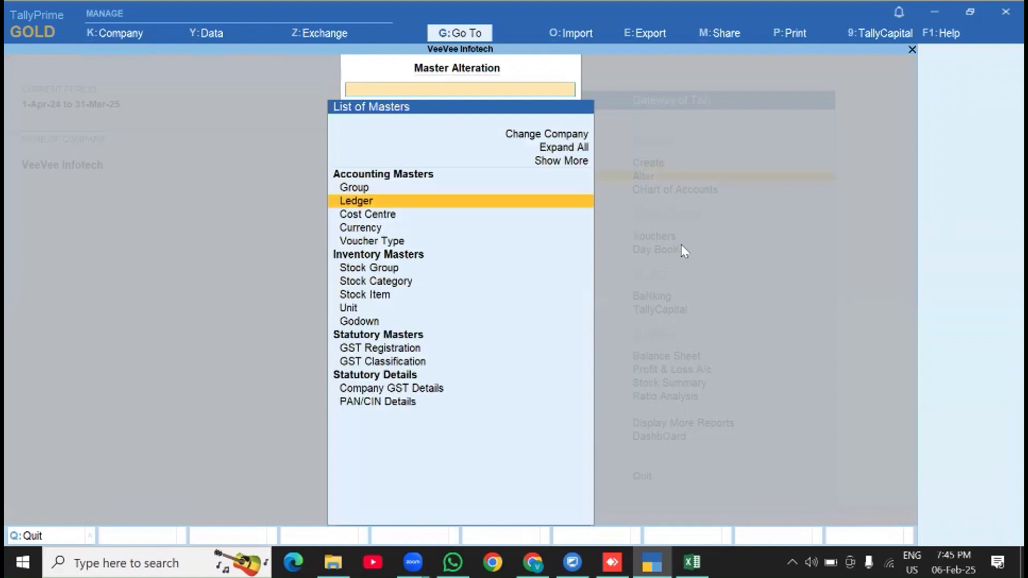
key(Escape)
Switch to the Ledger workbook in Excel and copy the State field name from the Ledger (Read Me) sheet
click(692, 561)
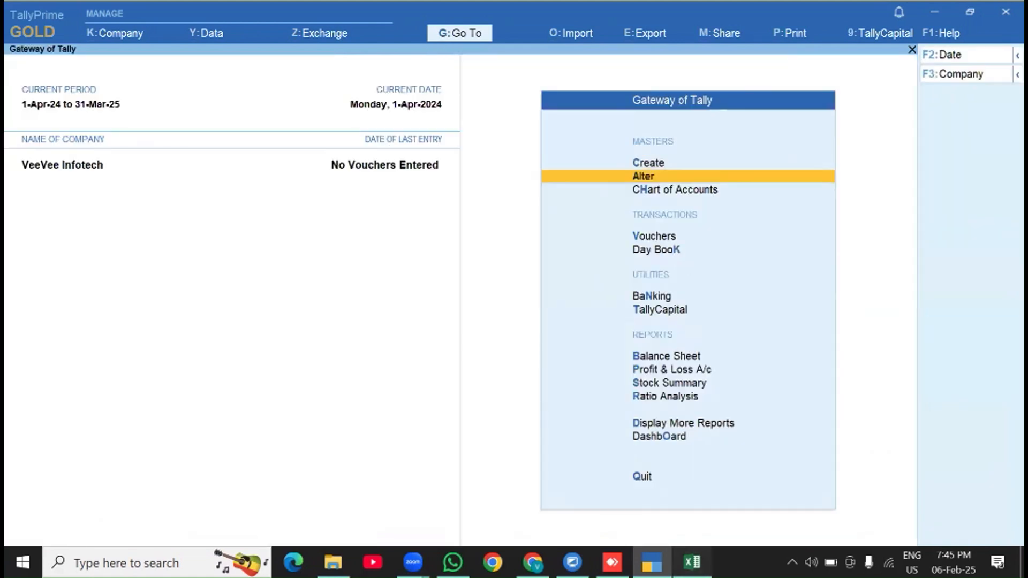
click(69, 188)
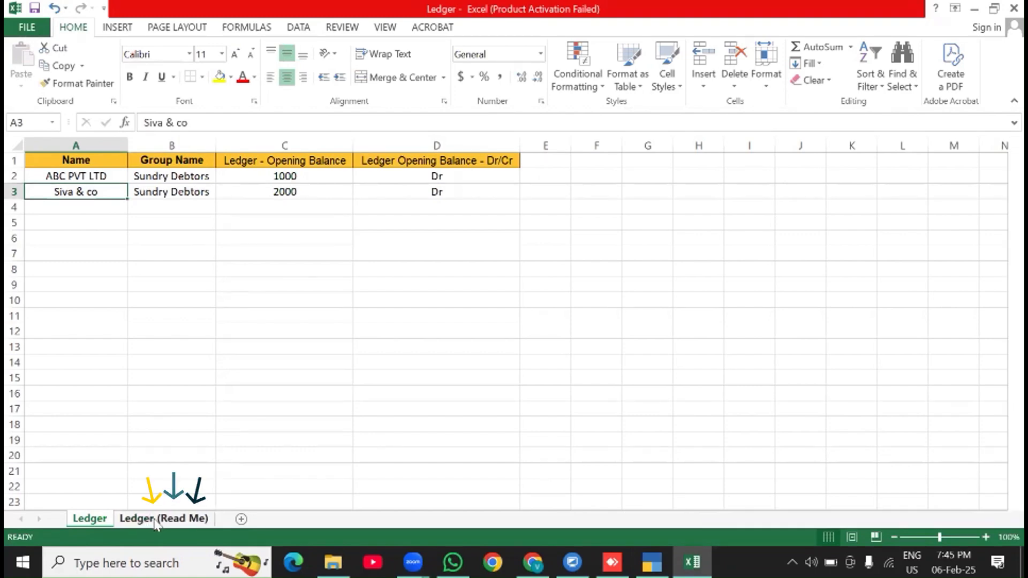
click(154, 518)
scroll(105, 439, down, 2)
scroll(105, 439, down, 16)
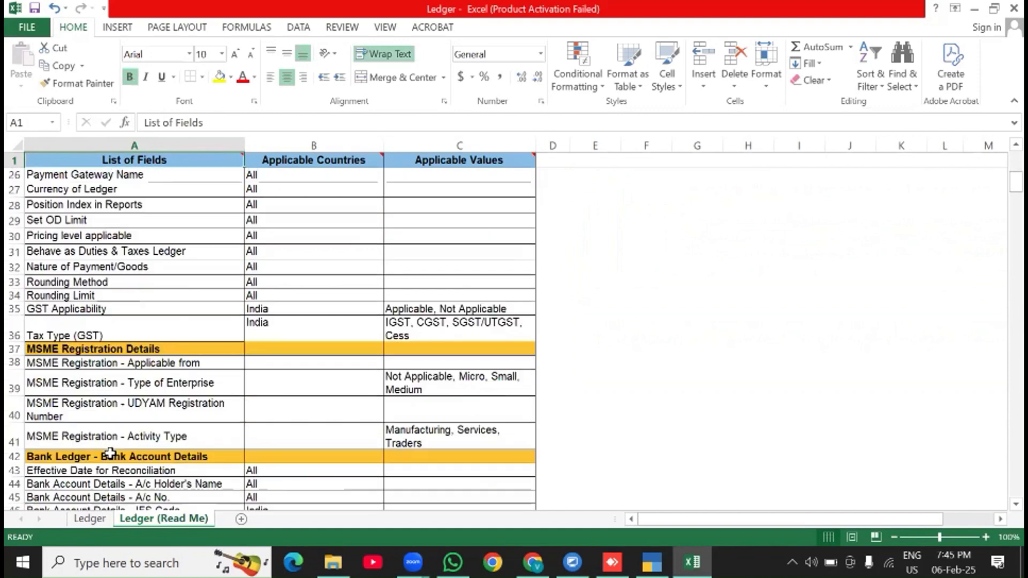
scroll(105, 444, down, 20)
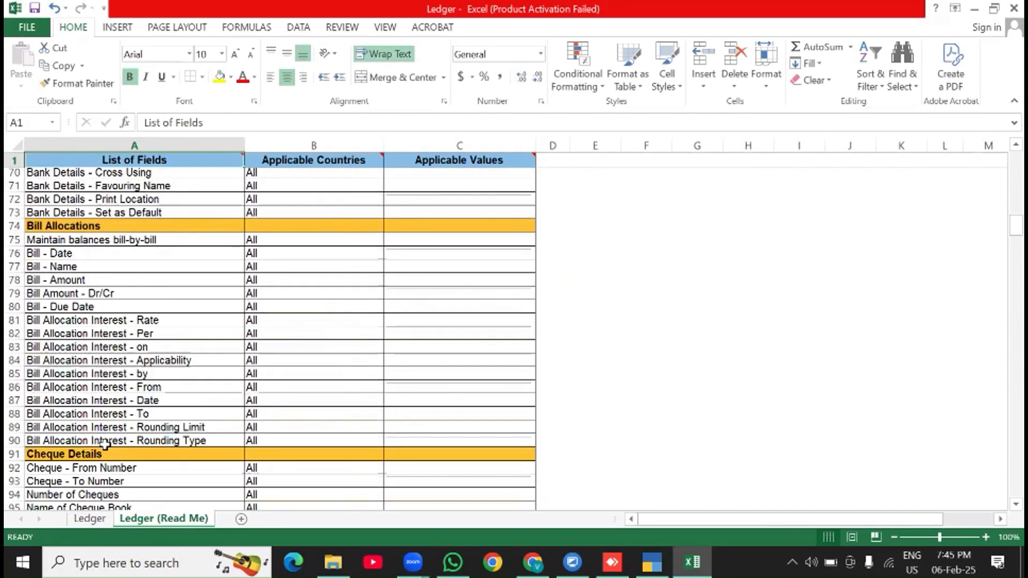
scroll(105, 444, down, 2)
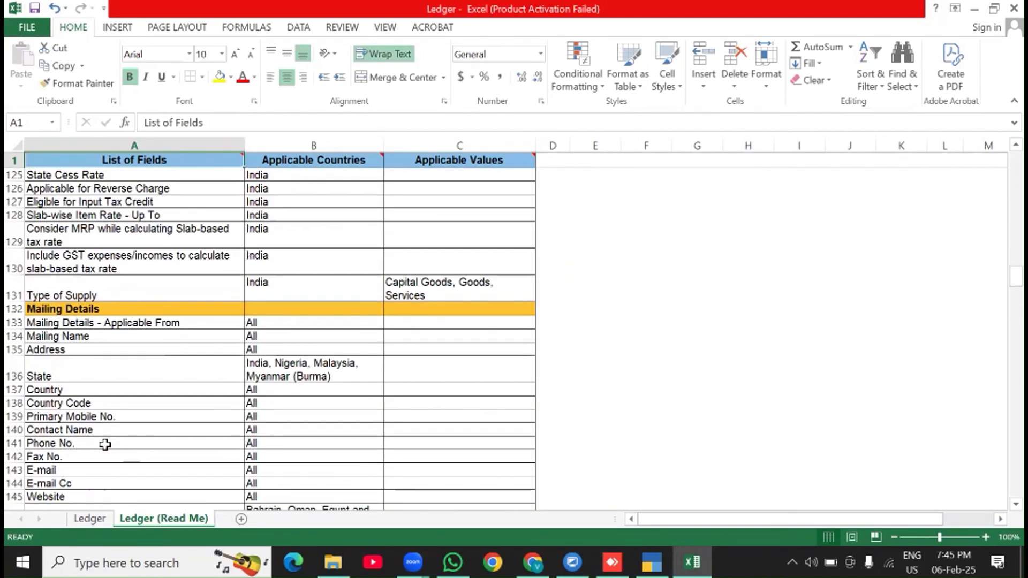
scroll(51, 395, up, 1)
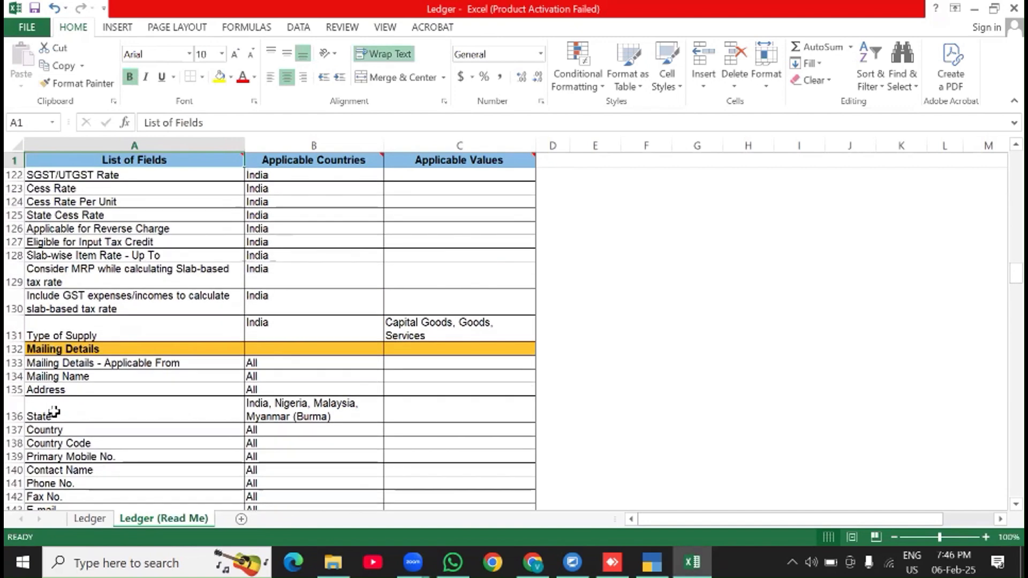
click(53, 410)
key(ctrl+c)
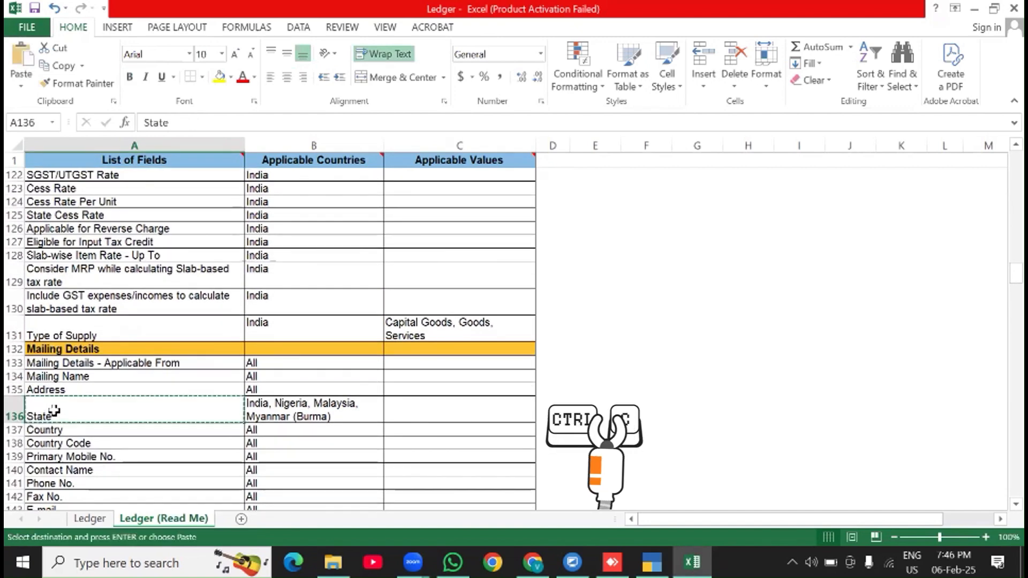
Paste the State heading into cell E1 of the Ledger sheet and fill it orange like the other headings
click(89, 519)
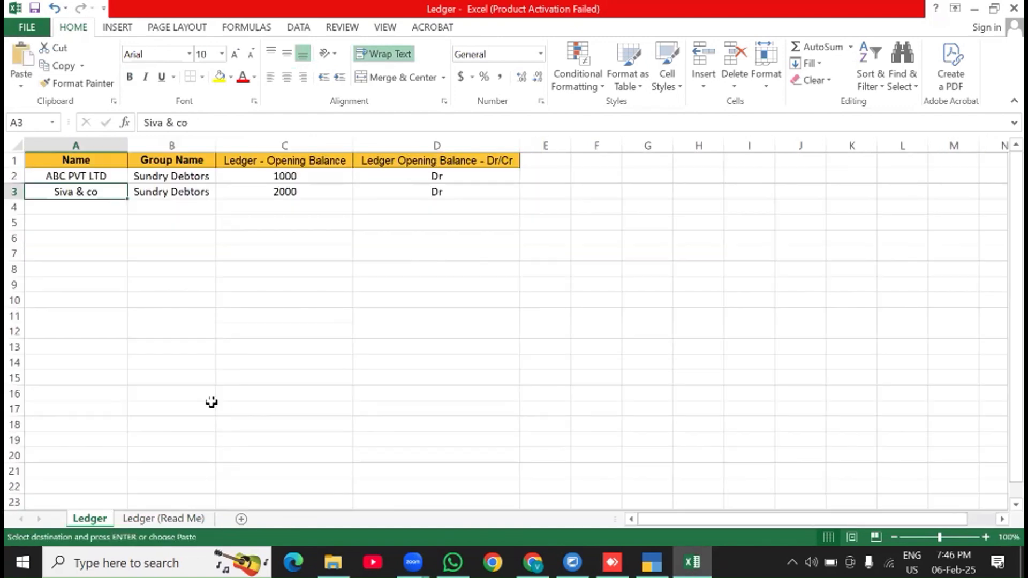
click(536, 161)
key(ctrl+v)
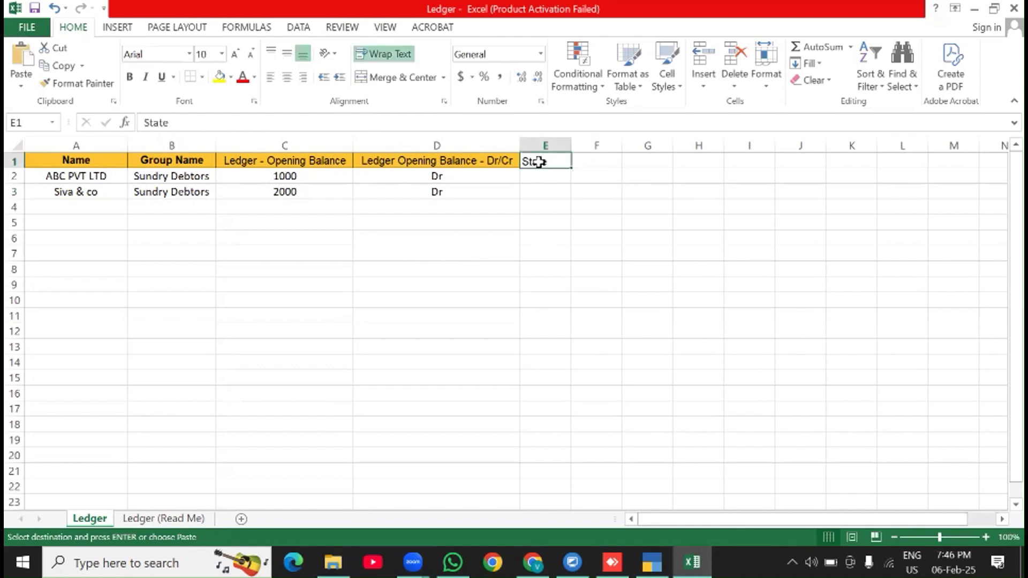
right_click(541, 161)
click(609, 140)
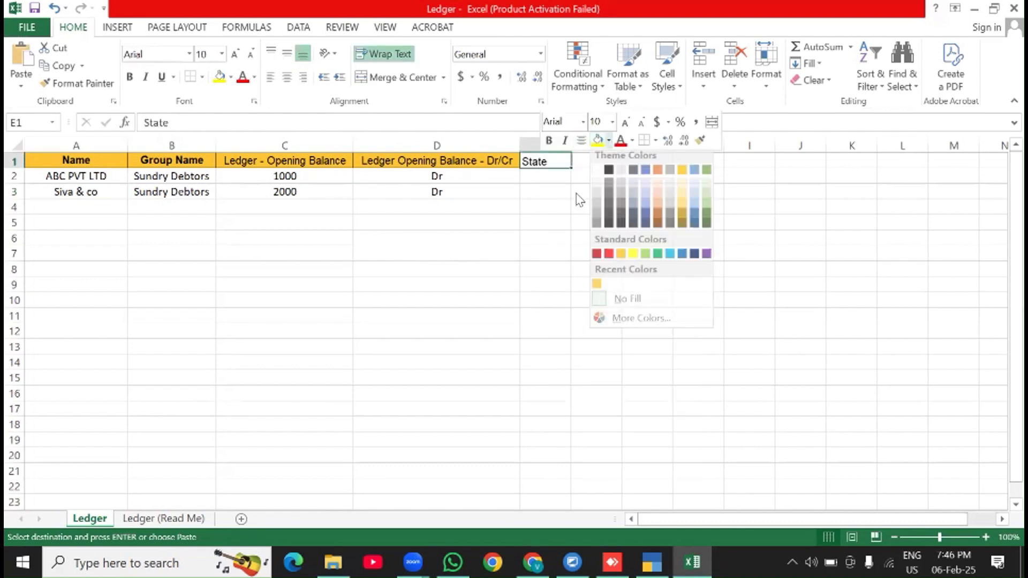
click(621, 254)
Enter Kerala as the state for ABC PVT LTD and Tamil Nadu for Siva & co, and save the workbook
click(544, 175)
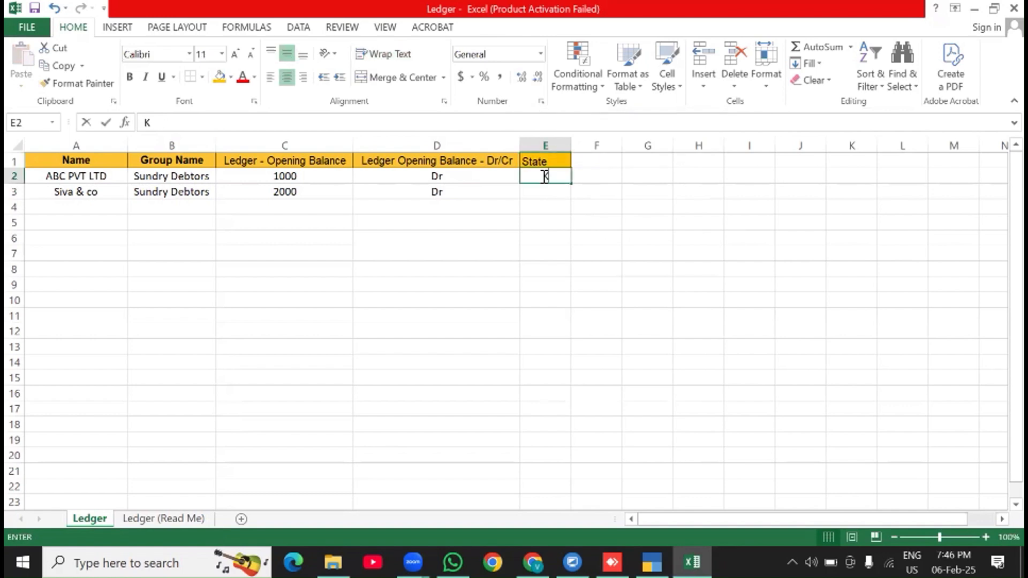
text(Kerala)
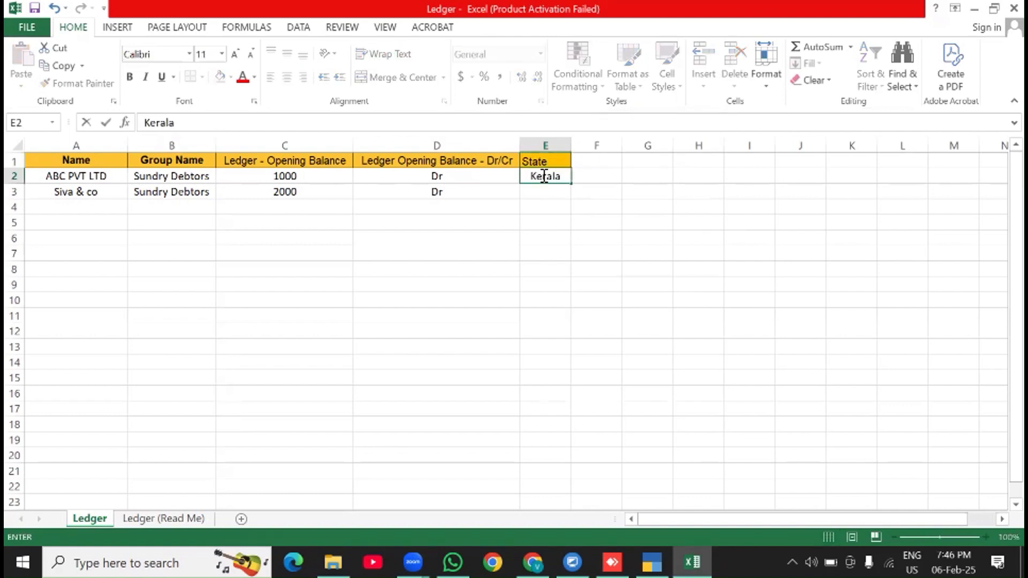
click(549, 203)
click(544, 190)
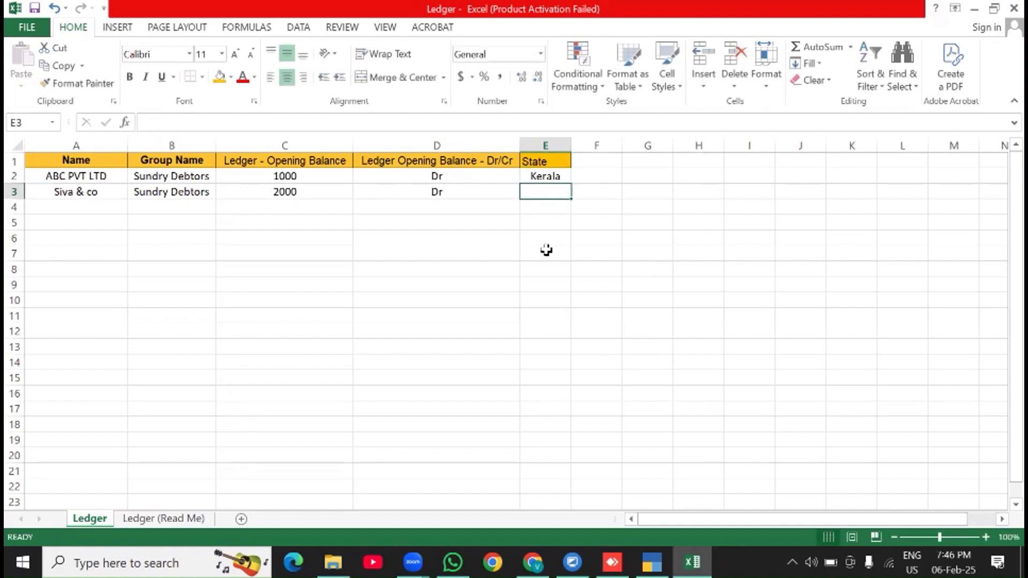
text(TamilNadu)
key(ctrl+Return)
key(F2)
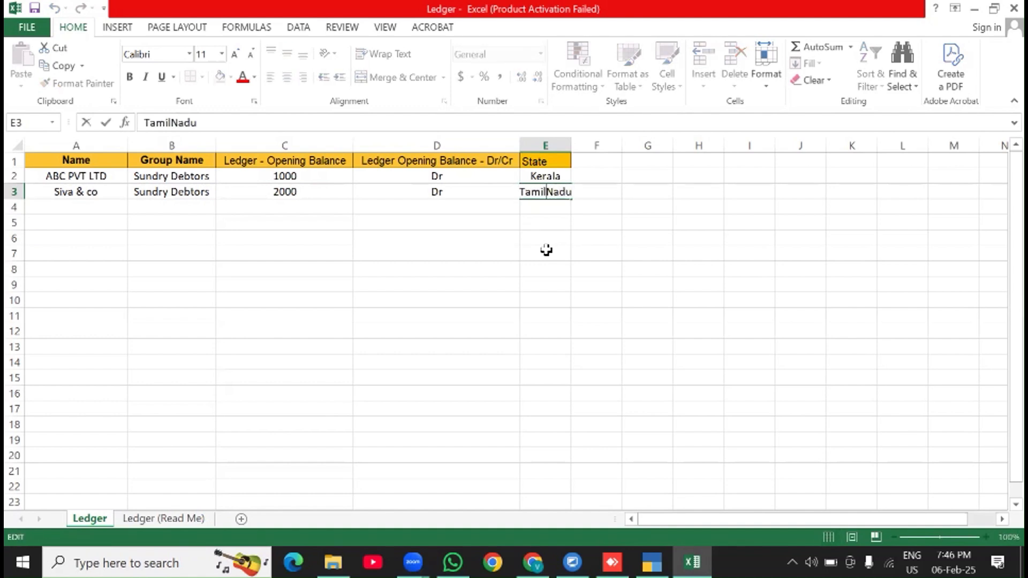
key(Return)
key(ctrl+s)
key(ctrl+s)
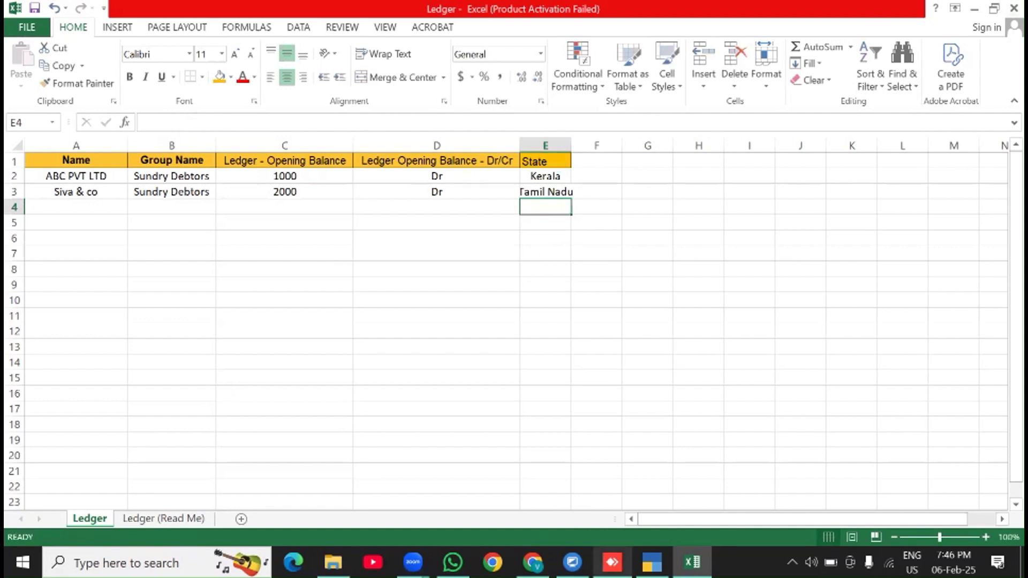
Switch to TallyPrime and start a masters import of Ledger.xlsx, keeping the Ledger worksheet, Default Template and Ledger master type
key(alt+Tab)
click(576, 45)
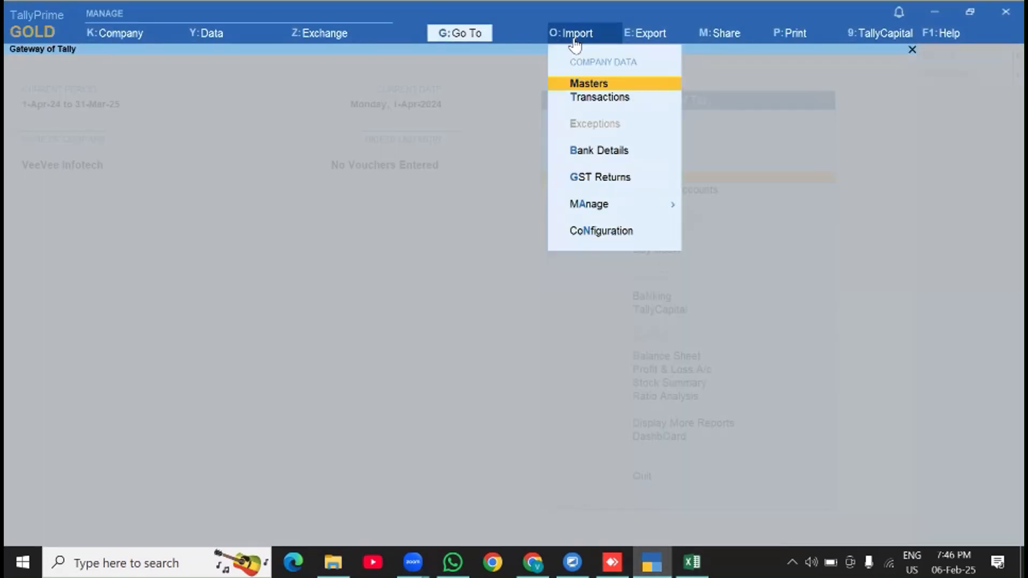
key(Return)
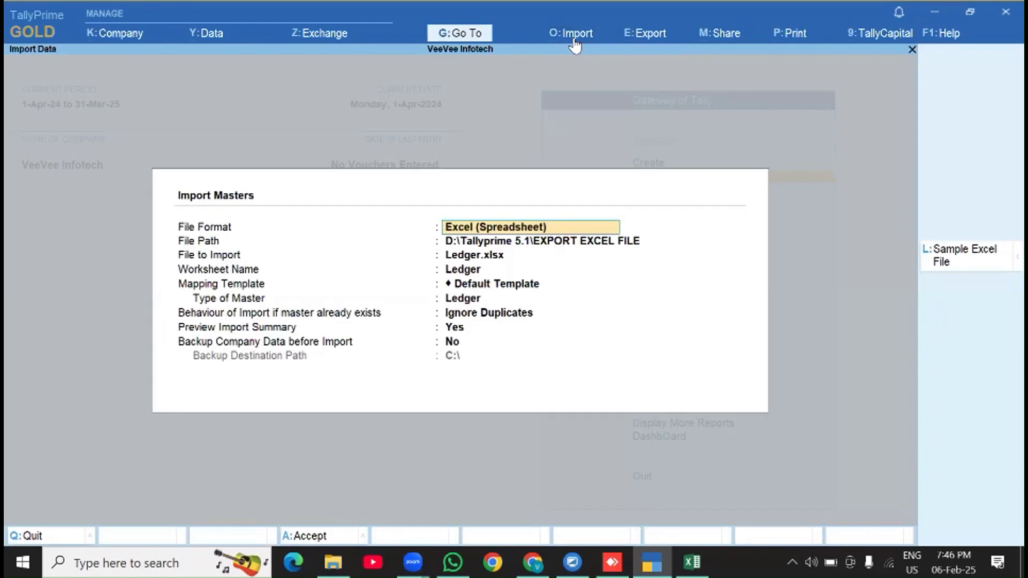
key(Return)
key(Return)
key(Return)
key(Return)
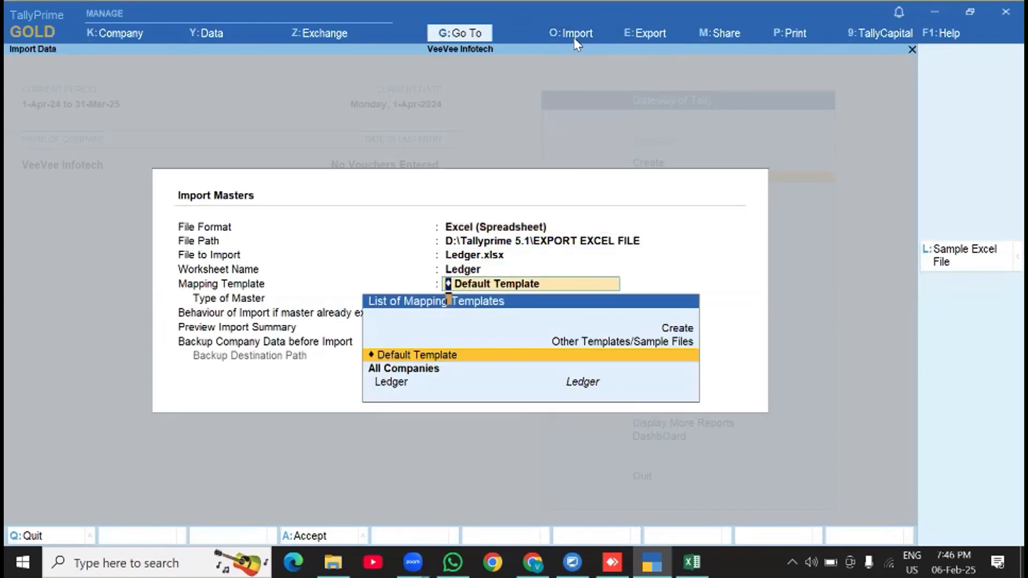
key(Return)
key(Return)
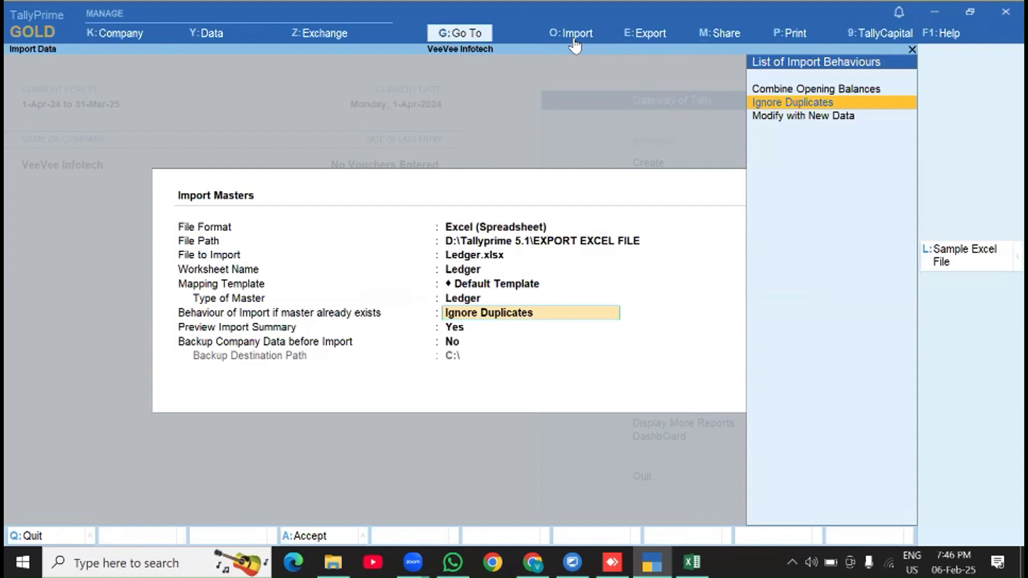
Set the import behaviour to Modify with New Data, keep the preview and backup settings, and run the ledger import
key(Down)
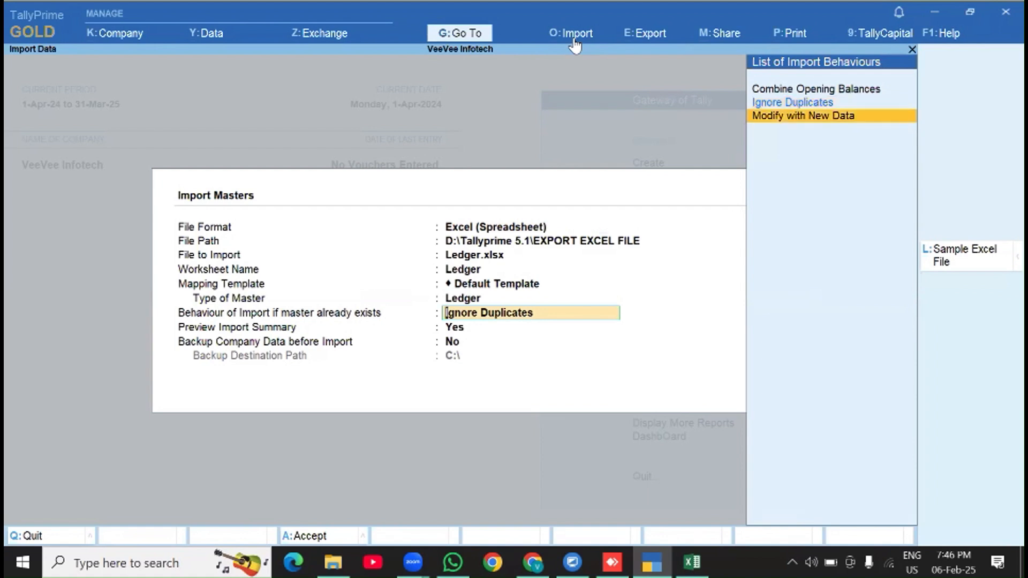
key(Return)
key(Return)
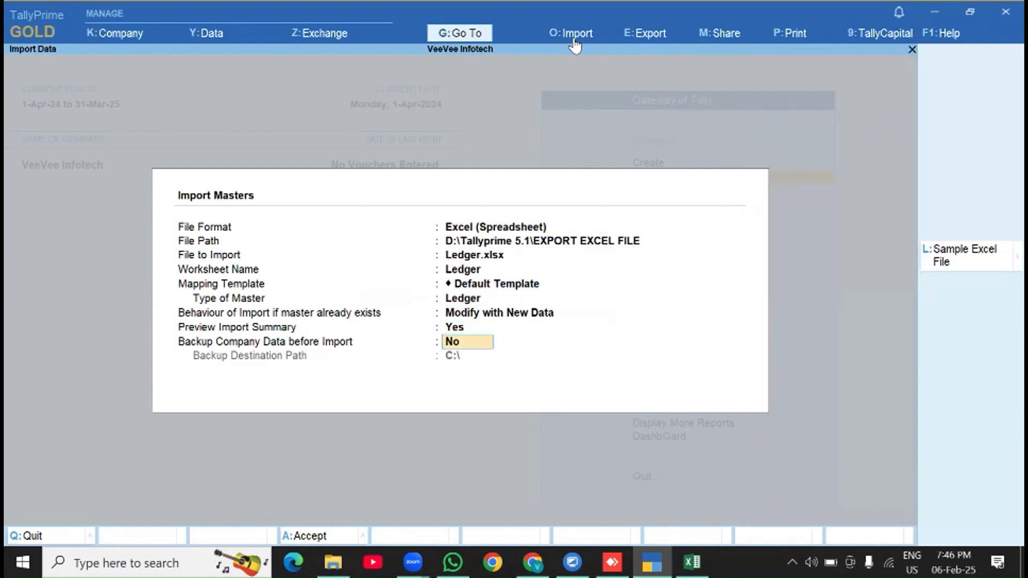
key(Return)
key(i)
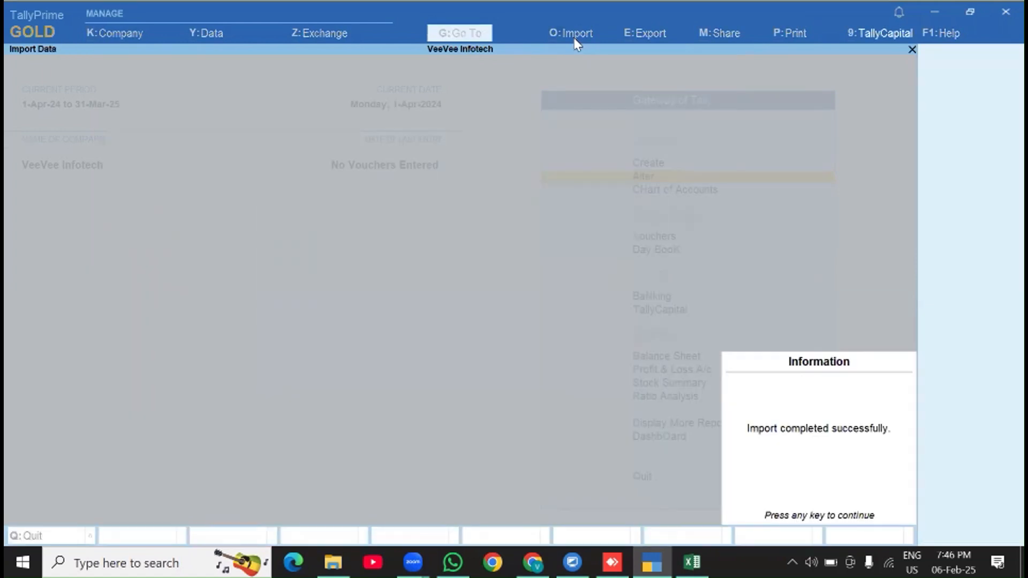
key(Return)
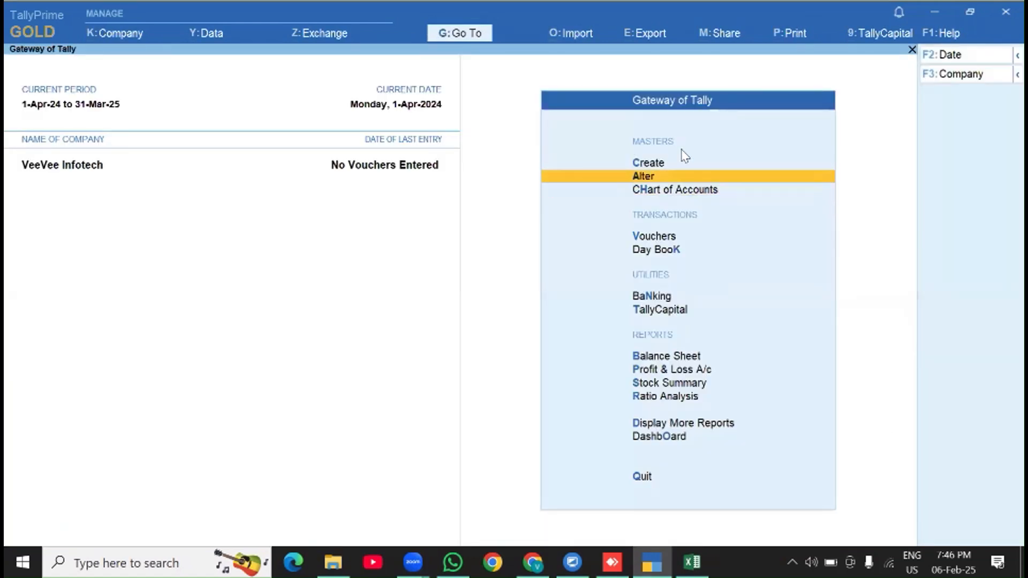
Open the ABC PVT LTD ledger for alteration to check its state and country, and leave it without saving
key(Return)
key(Down)
key(Return)
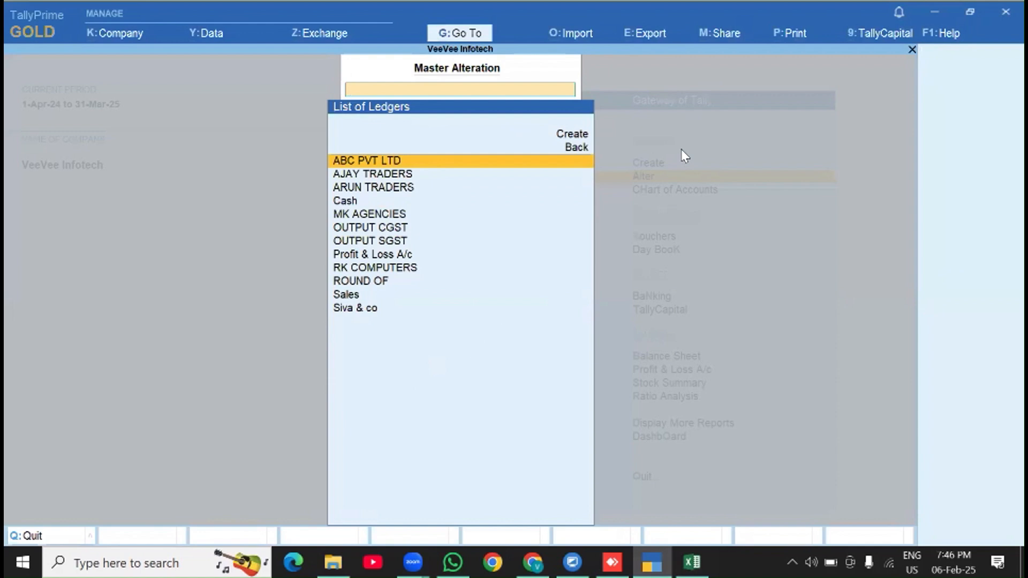
key(Return)
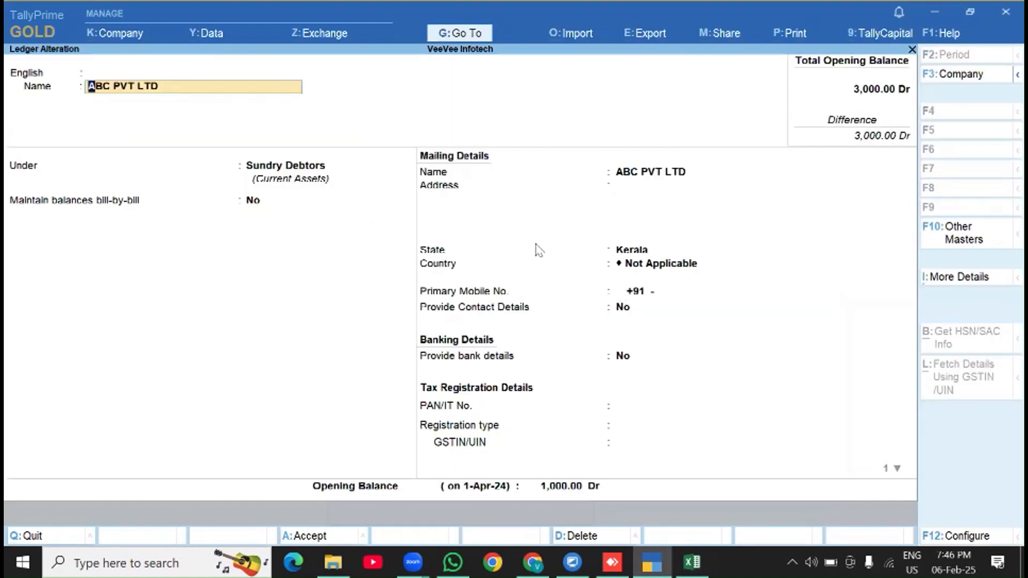
click(633, 252)
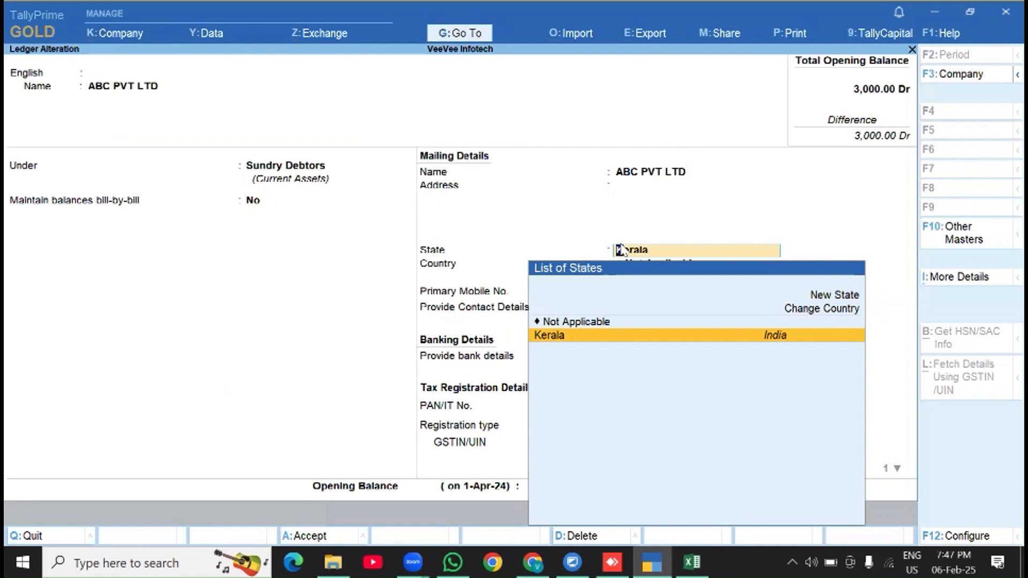
key(Return)
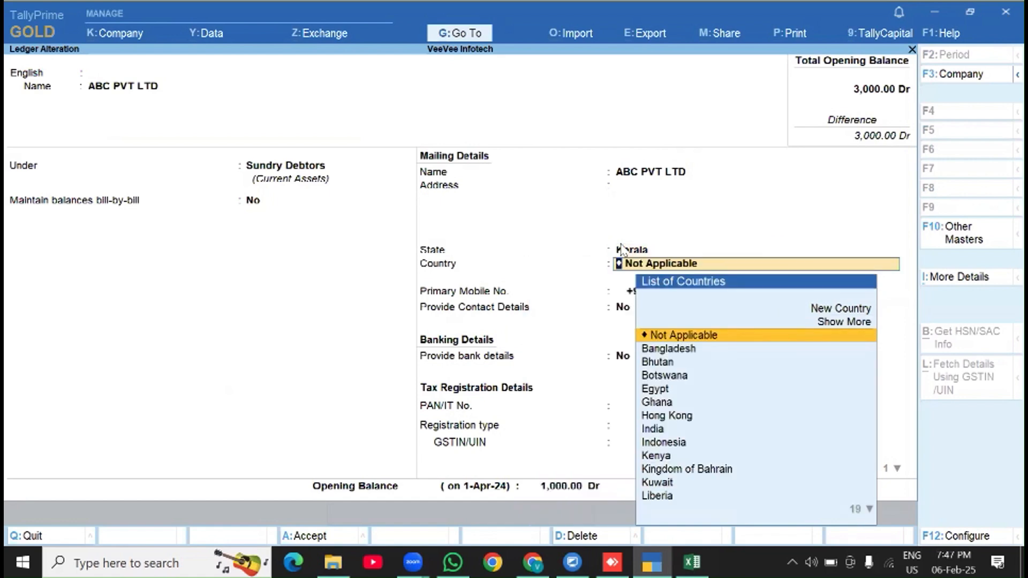
key(Return)
key(Return)
key(Escape)
key(Return)
Open the Siva & co ledger to check its state, leave it without saving, and return to the Gateway of Tally
key(Down)
key(Down)
key(Down)
key(Down)
key(Down)
key(Down)
key(Down)
key(Down)
key(Down)
key(Down)
key(Down)
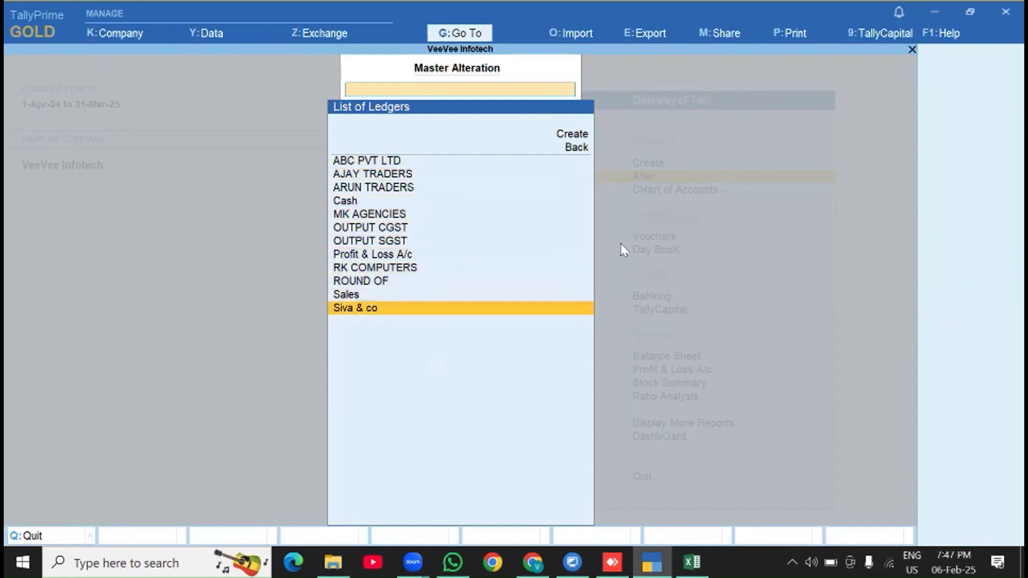
key(Return)
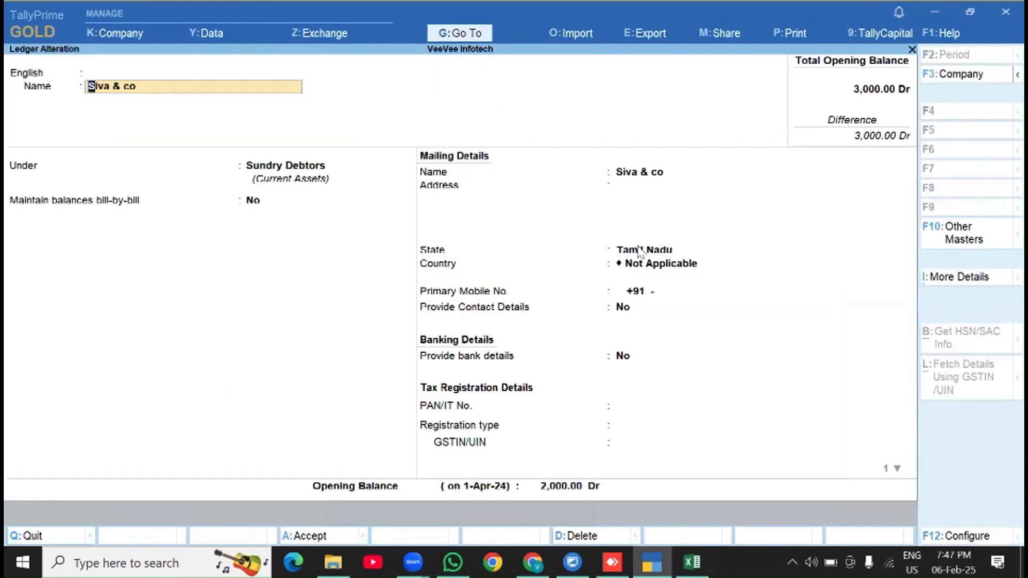
click(641, 252)
key(BackSpace)
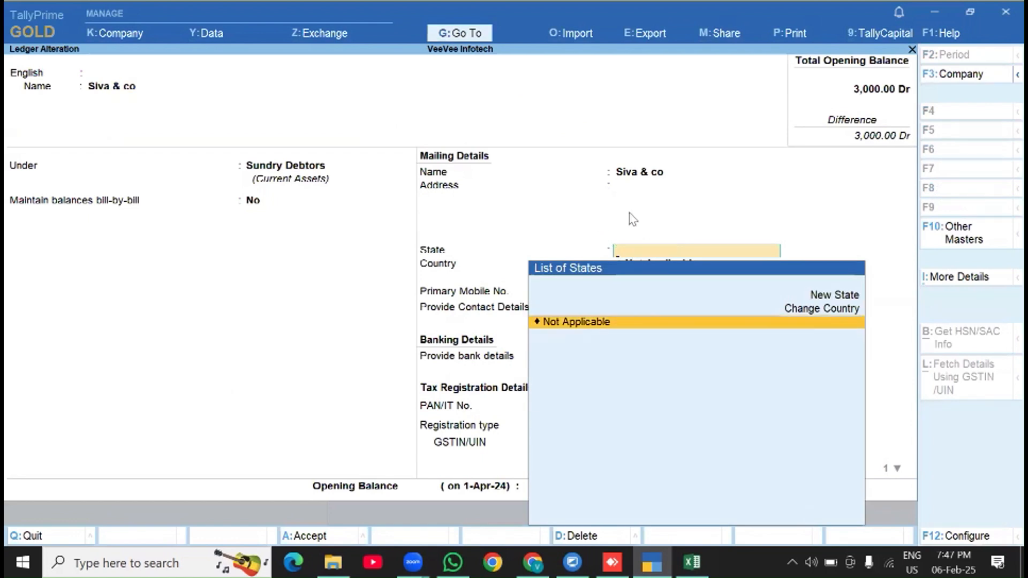
key(Escape)
key(Escape)
key(Escape)
key(Escape)
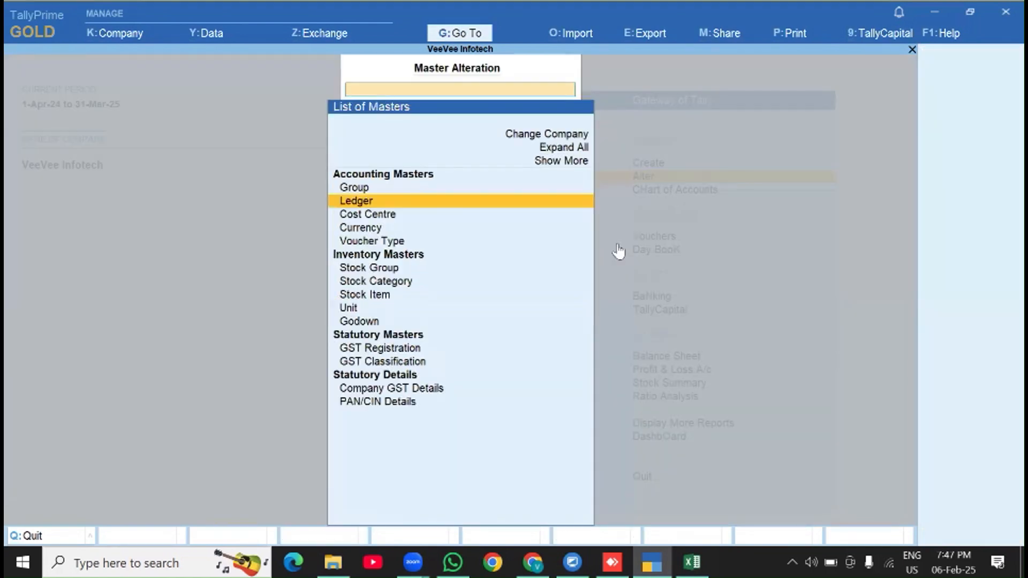
key(Escape)
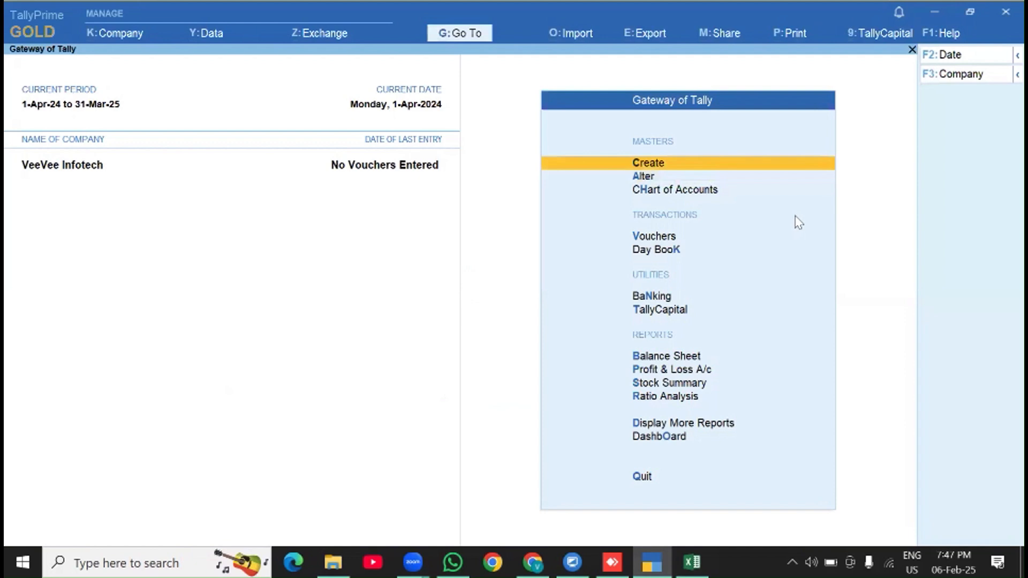